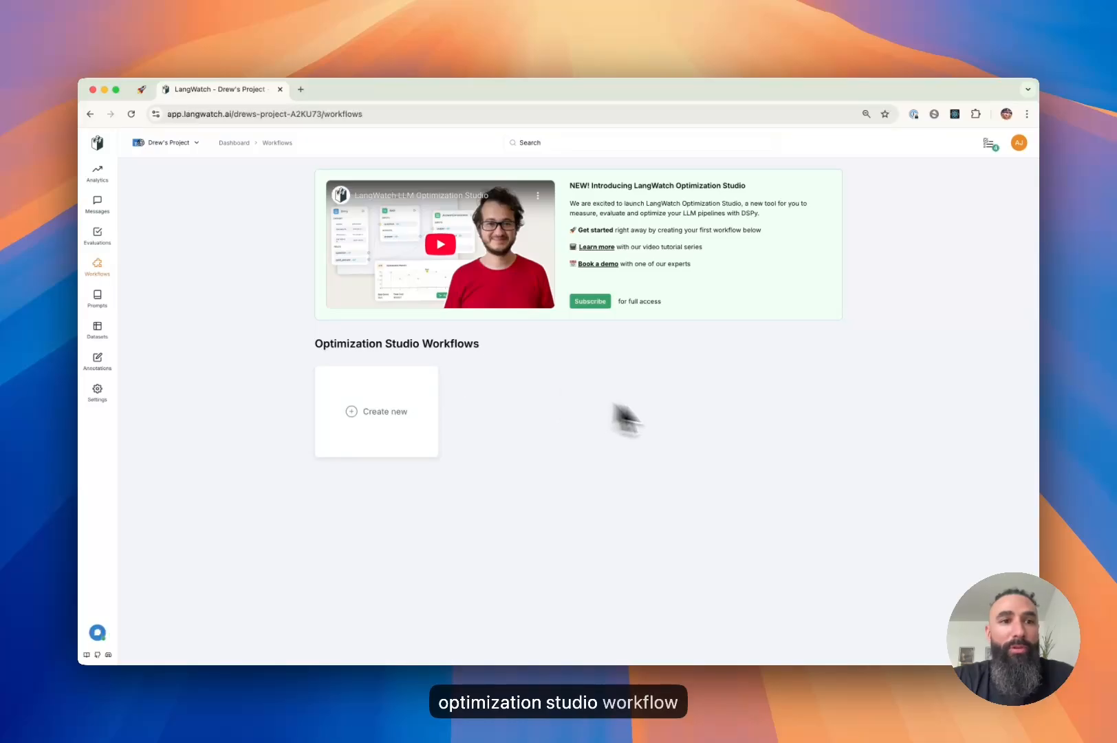
- Create a new workflow from the Blank Template
{"action": "left_click", "coordinate": [389, 421]}
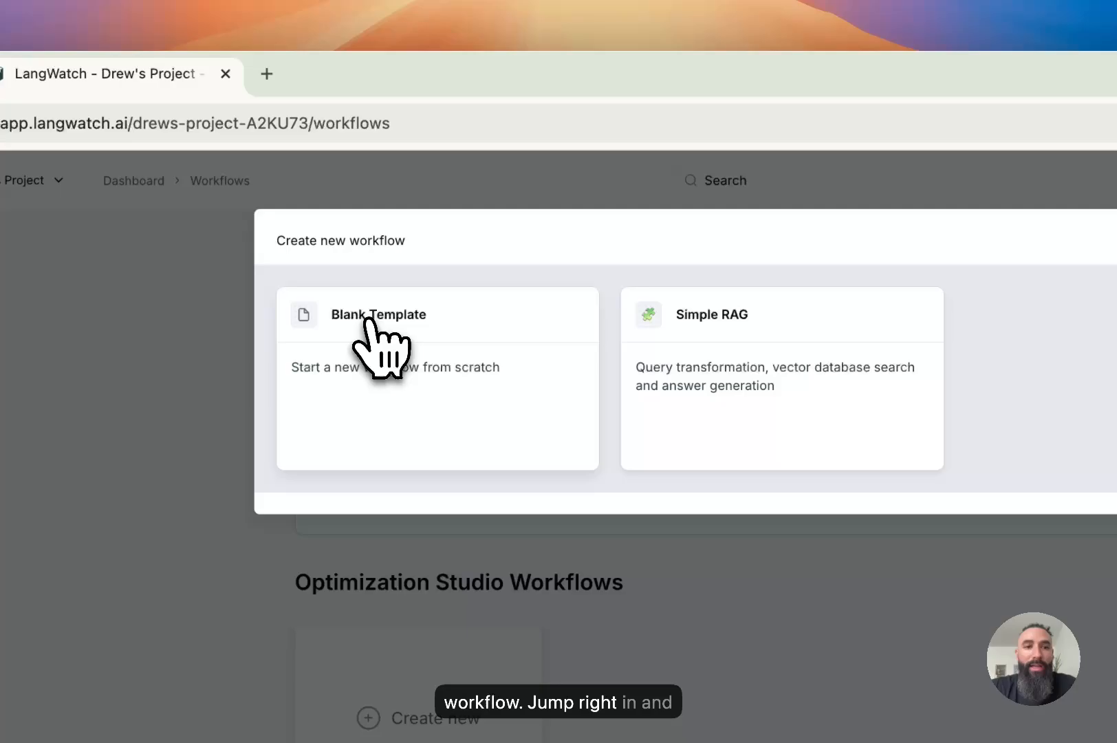
{"action": "left_click", "coordinate": [386, 169]}
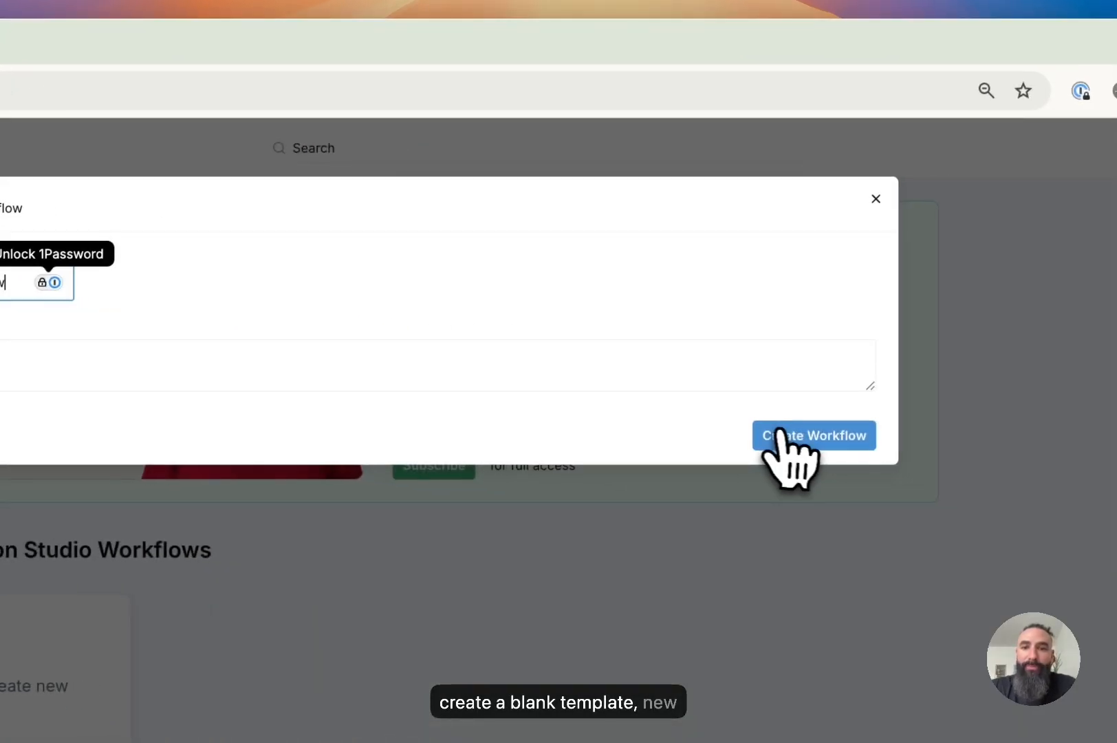
{"action": "left_click", "coordinate": [783, 436]}
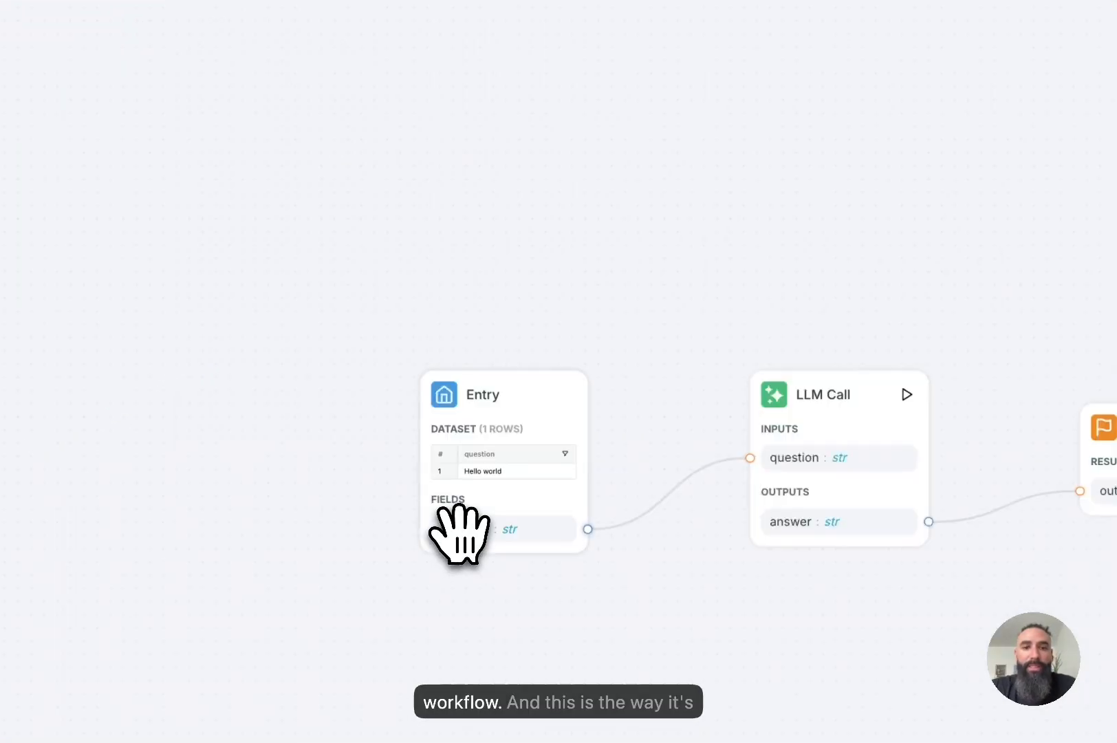
- Set the LLM Call node's model to o1 and save the prompt version with the description "save to o1 model"
{"action": "left_click_drag", "start_coordinate": [792, 361], "coordinate": [491, 260]}
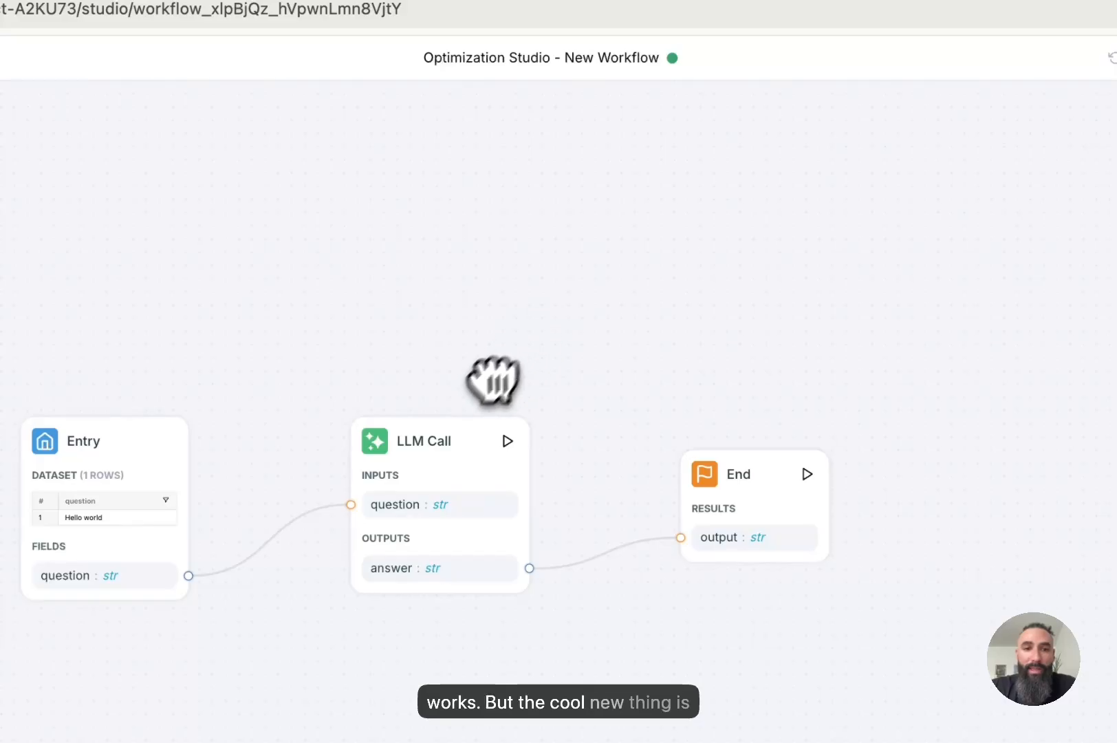
{"action": "left_click_drag", "start_coordinate": [506, 311], "coordinate": [468, 292]}
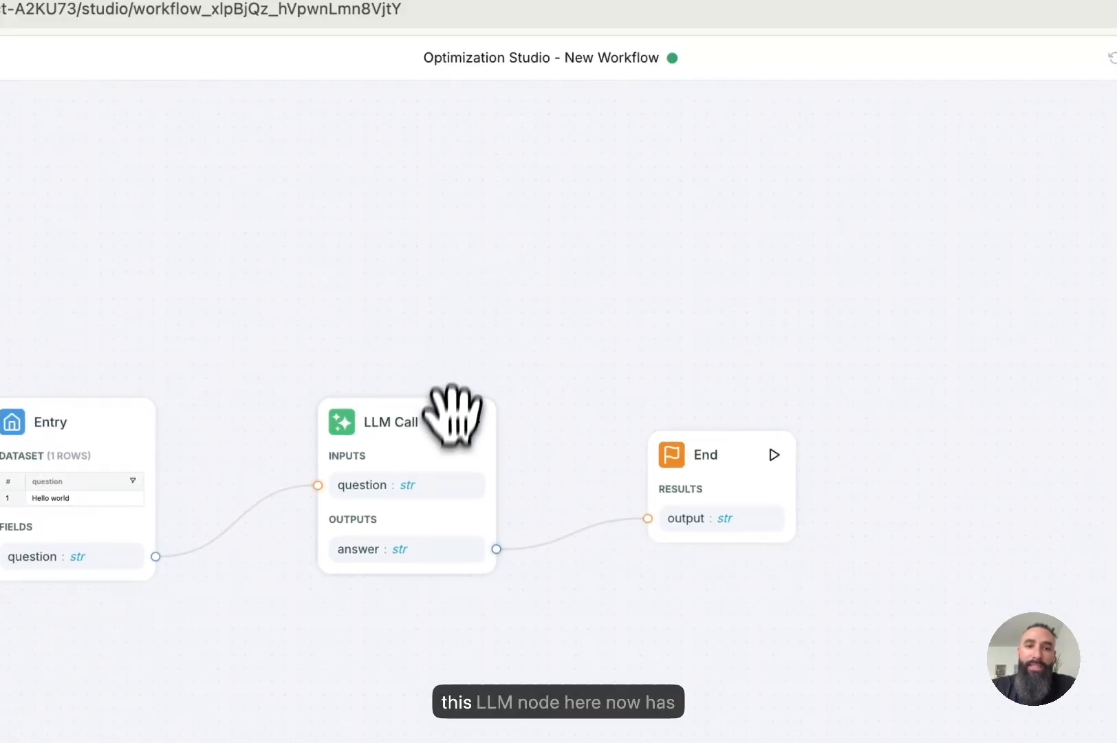
{"action": "mouse_move", "coordinate": [388, 427]}
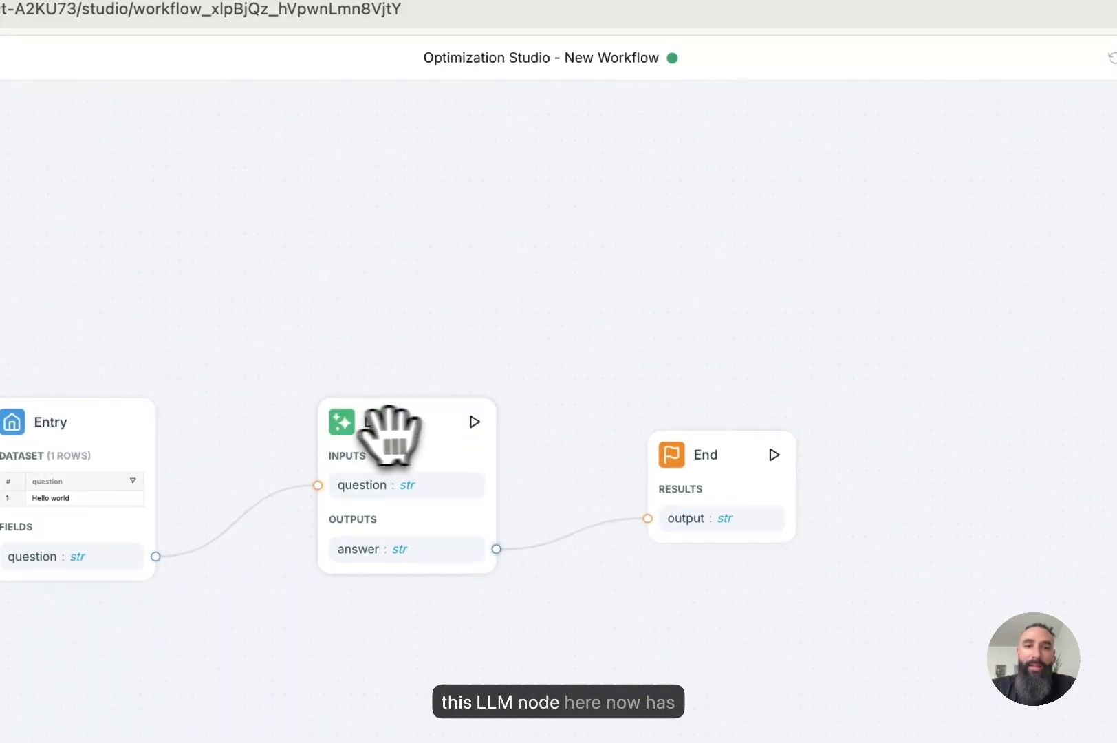
{"action": "left_click", "coordinate": [435, 427]}
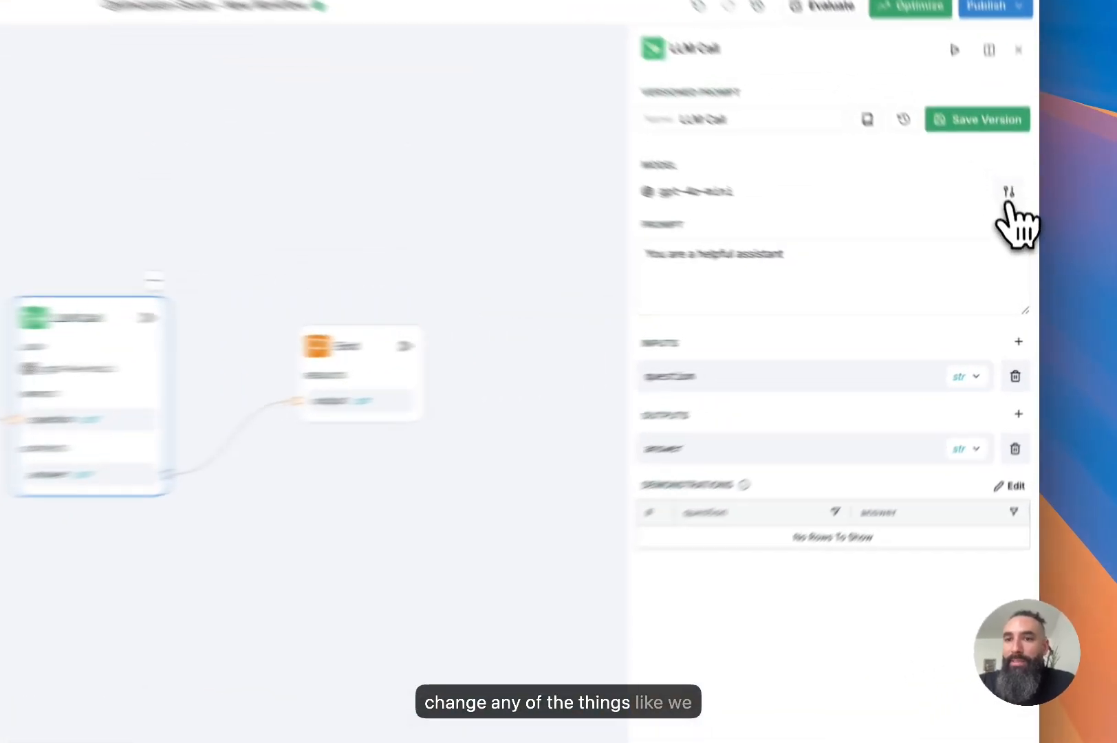
{"action": "left_click", "coordinate": [1022, 248]}
{"action": "left_click", "coordinate": [925, 326]}
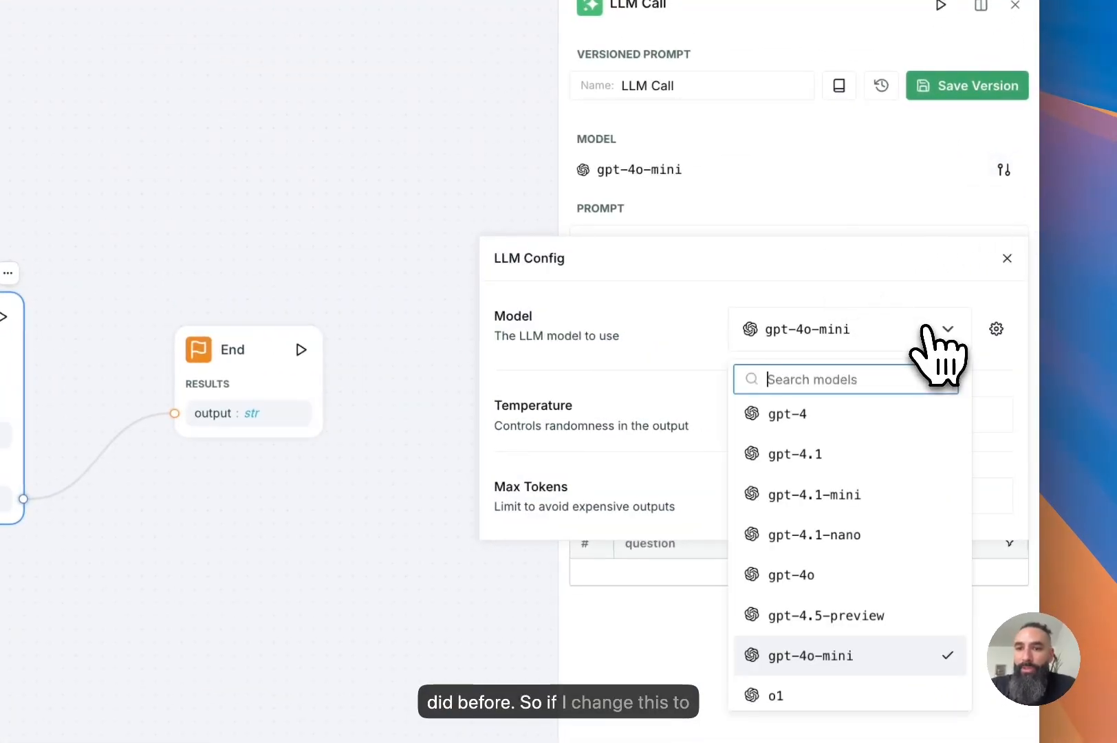
{"action": "left_click", "coordinate": [784, 585]}
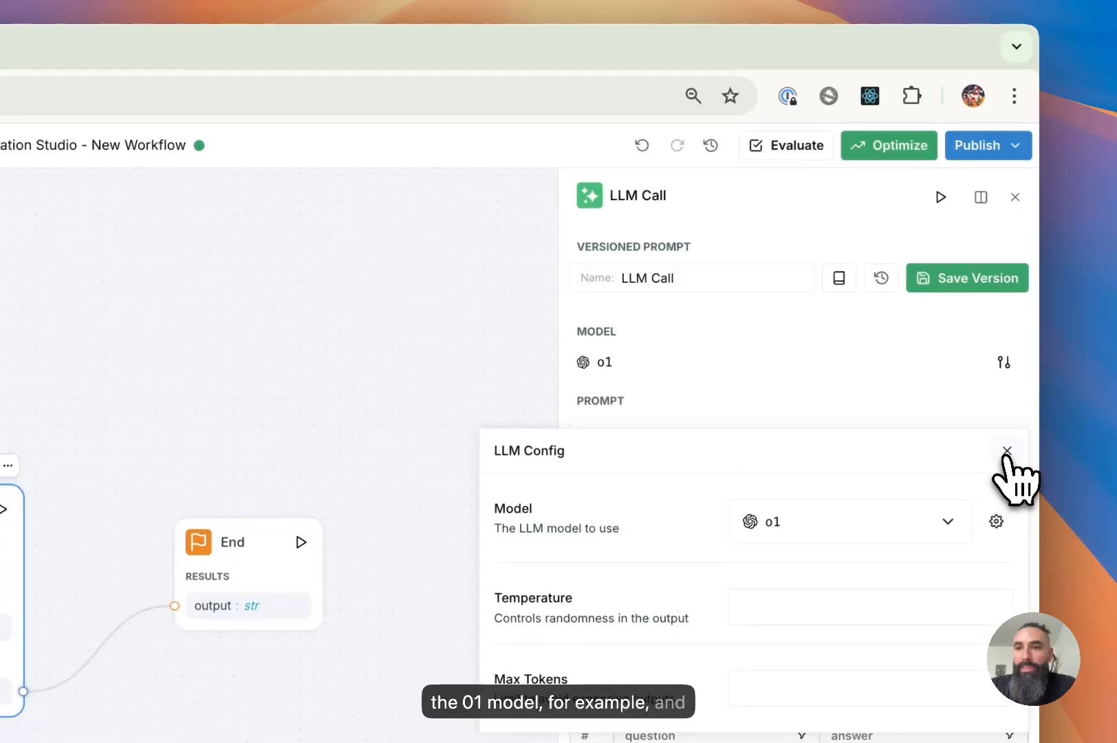
{"action": "left_click", "coordinate": [1007, 448]}
{"action": "left_click", "coordinate": [952, 278]}
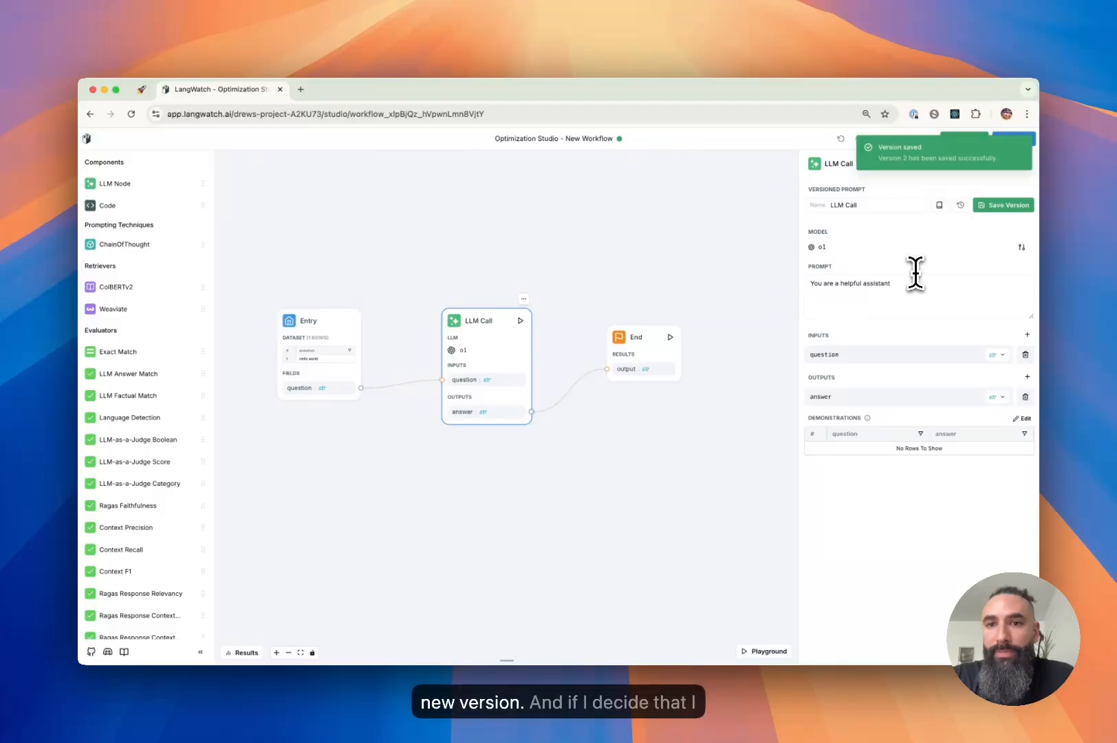
- Restore version 1, "Save from legacy node", from the LLM Call prompt's version history
{"action": "left_click", "coordinate": [960, 205]}
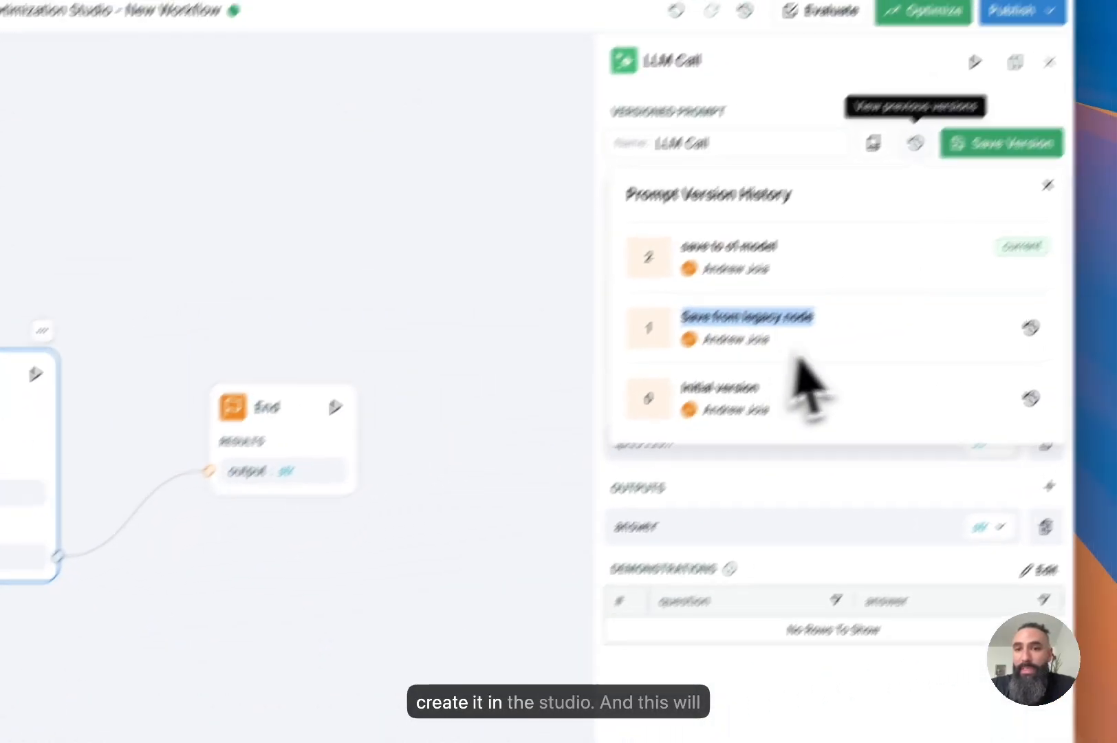
{"action": "left_click", "coordinate": [856, 496]}
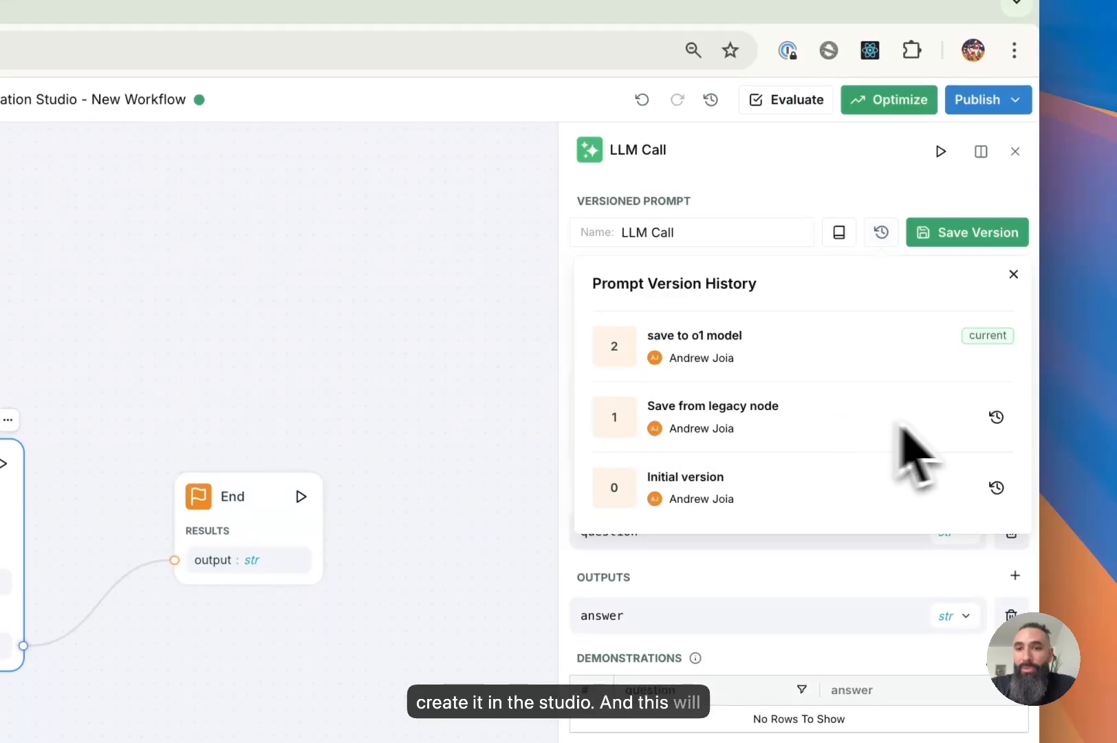
{"action": "left_click", "coordinate": [996, 417]}
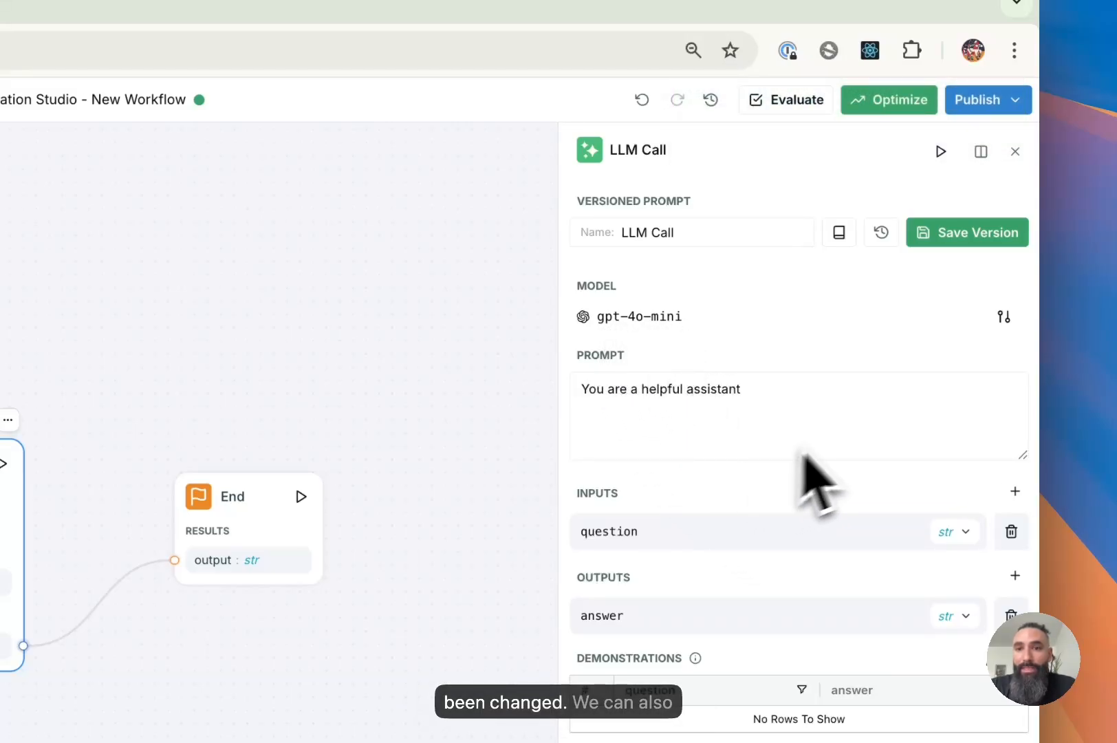
- Change the prompt to "You are a helpful assistant - so cool!" and save it as a version described "new prompt"
{"action": "left_click", "coordinate": [822, 395]}
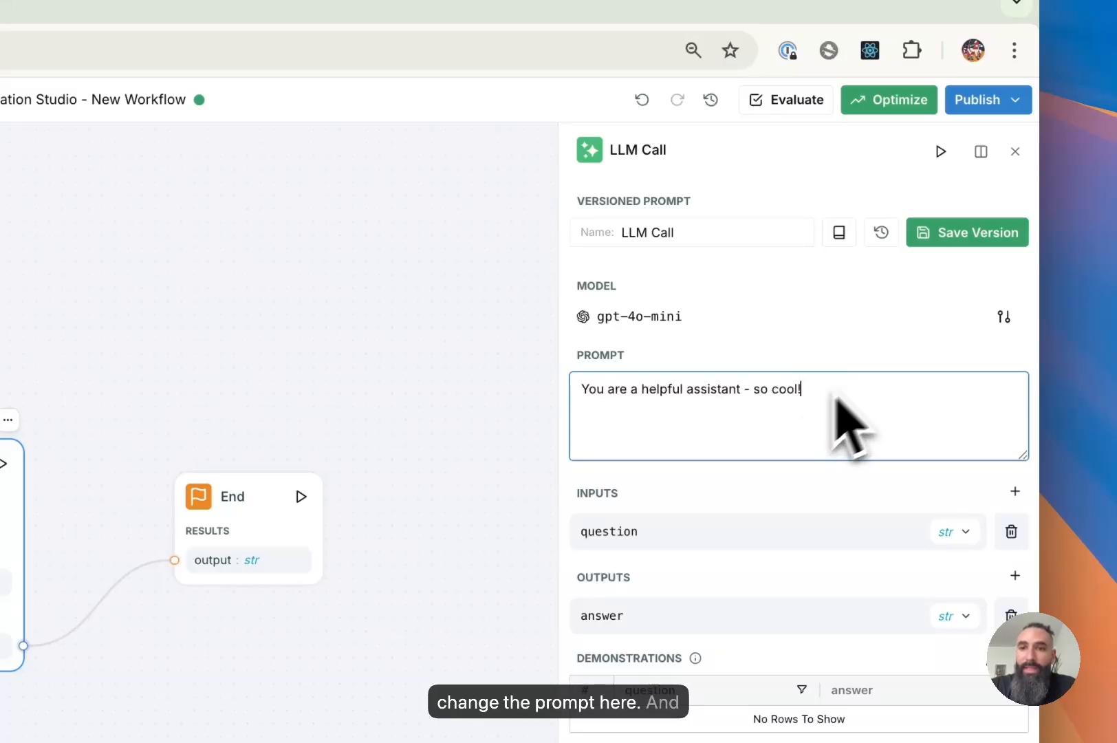
{"action": "left_click", "coordinate": [956, 240]}
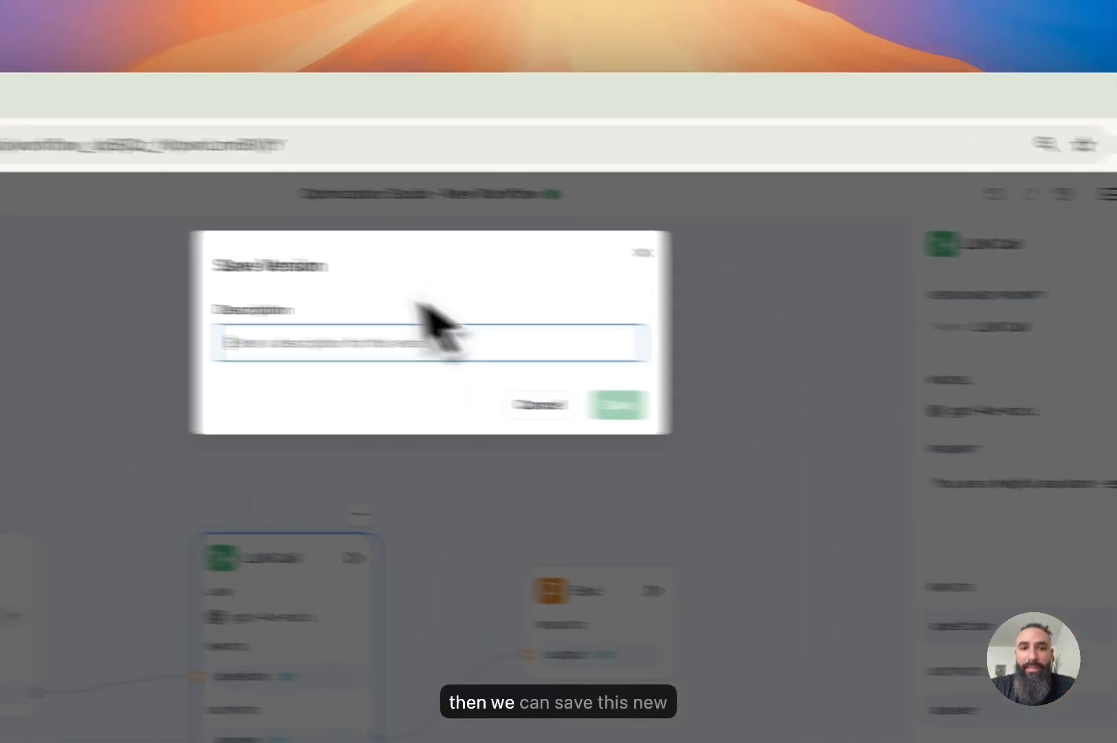
{"action": "type", "text": "new prompt"}
{"action": "key", "text": "Return"}
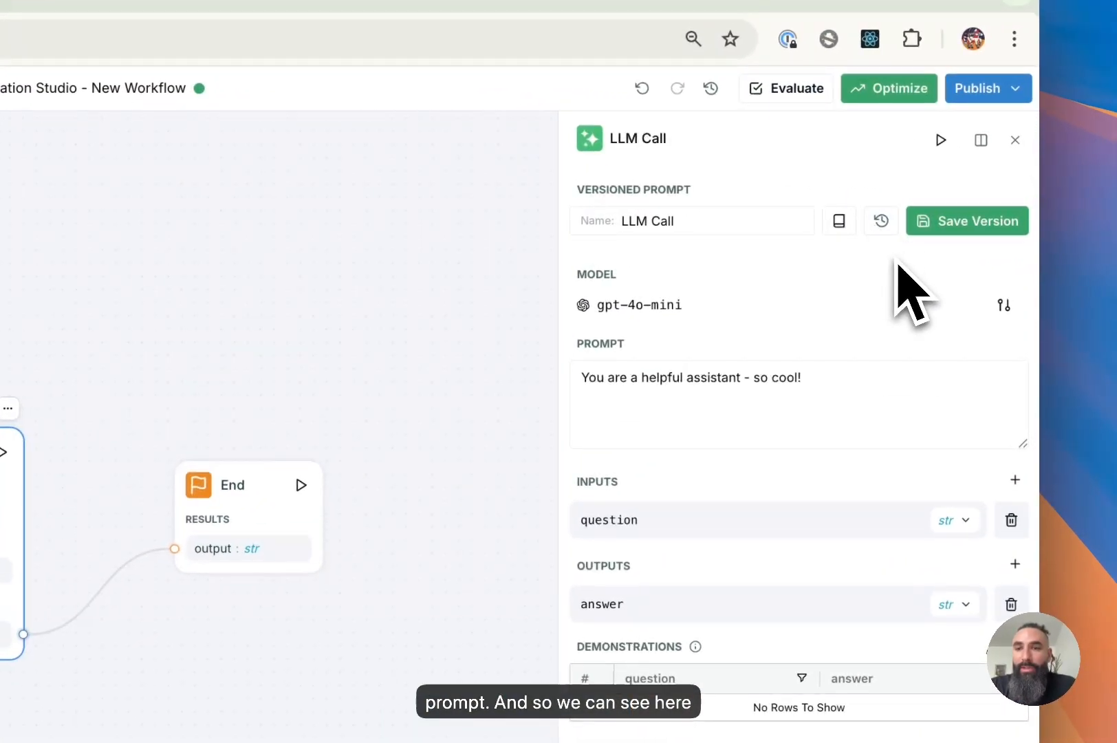
- Review the prompt's version history and roll it back from "new prompt" to version 1
{"action": "left_click", "coordinate": [882, 221]}
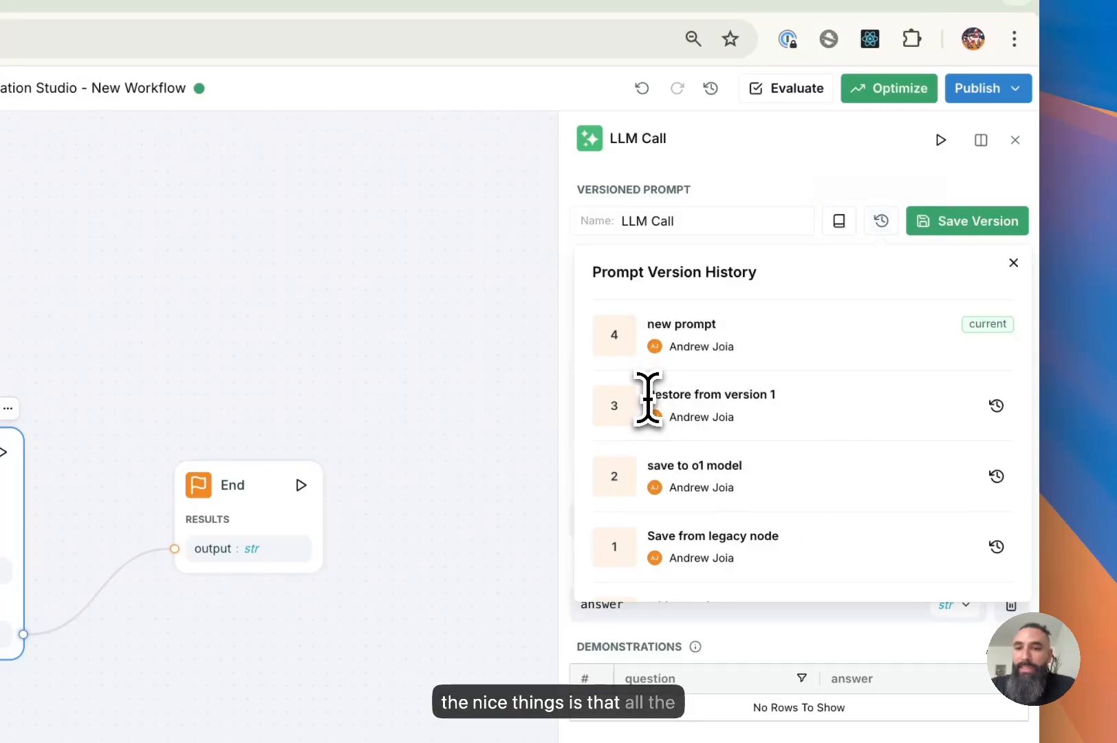
{"action": "left_click_drag", "start_coordinate": [648, 394], "coordinate": [786, 407]}
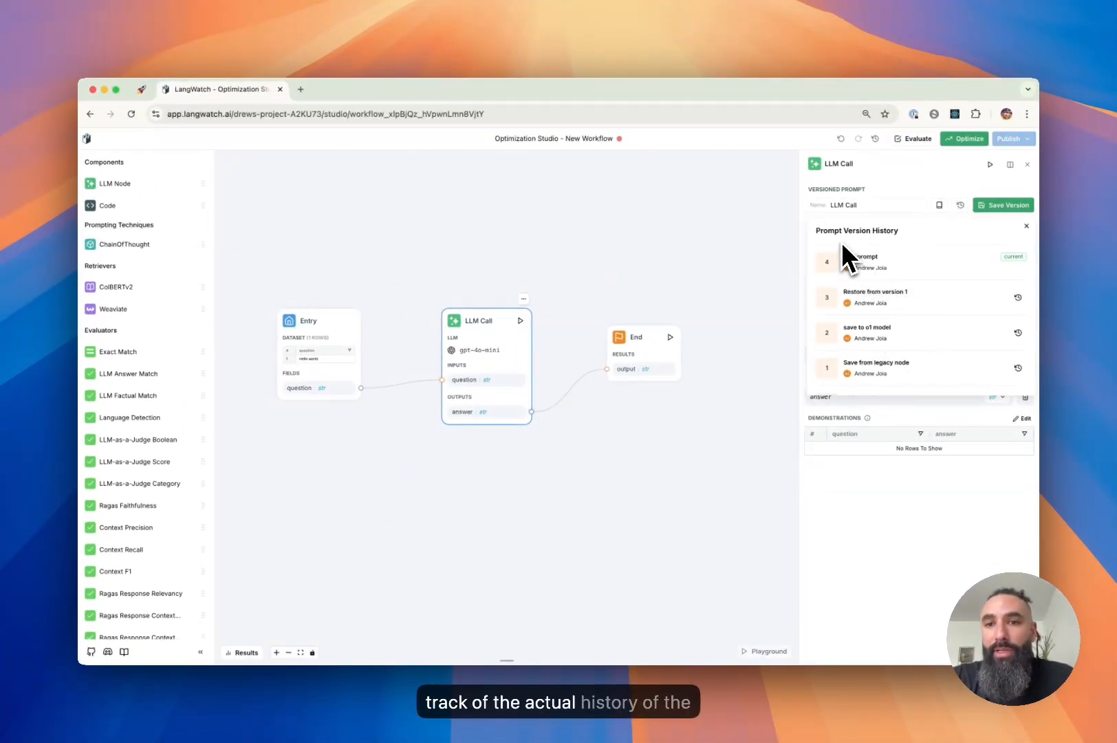
{"action": "scroll", "coordinate": [889, 381], "scroll_direction": "down", "scroll_amount": 2}
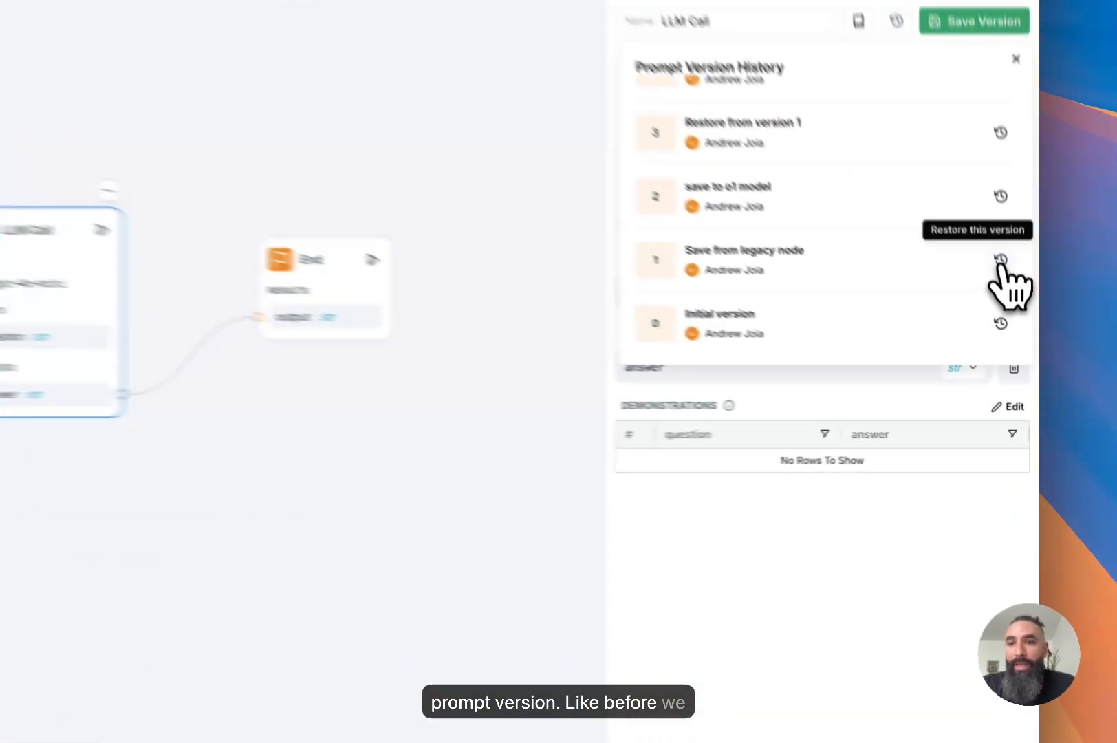
{"action": "left_click", "coordinate": [1018, 337]}
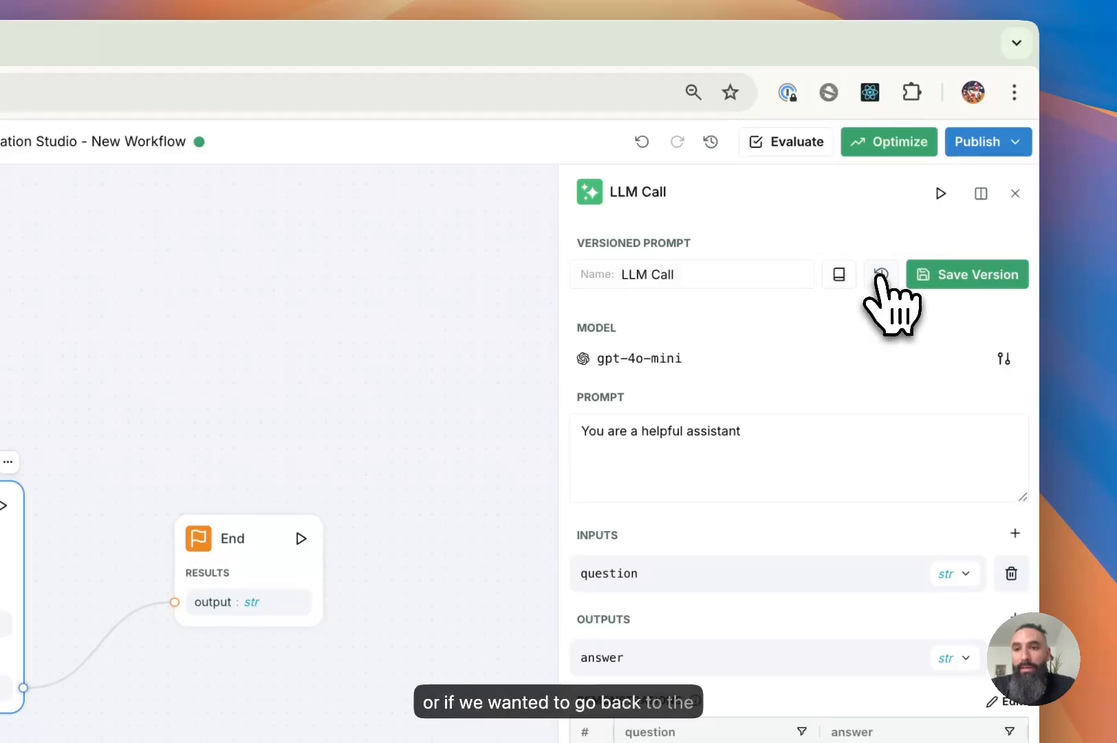
- Restore version 2, "save to o1 model", from the LLM Call prompt's version history
{"action": "left_click", "coordinate": [879, 275]}
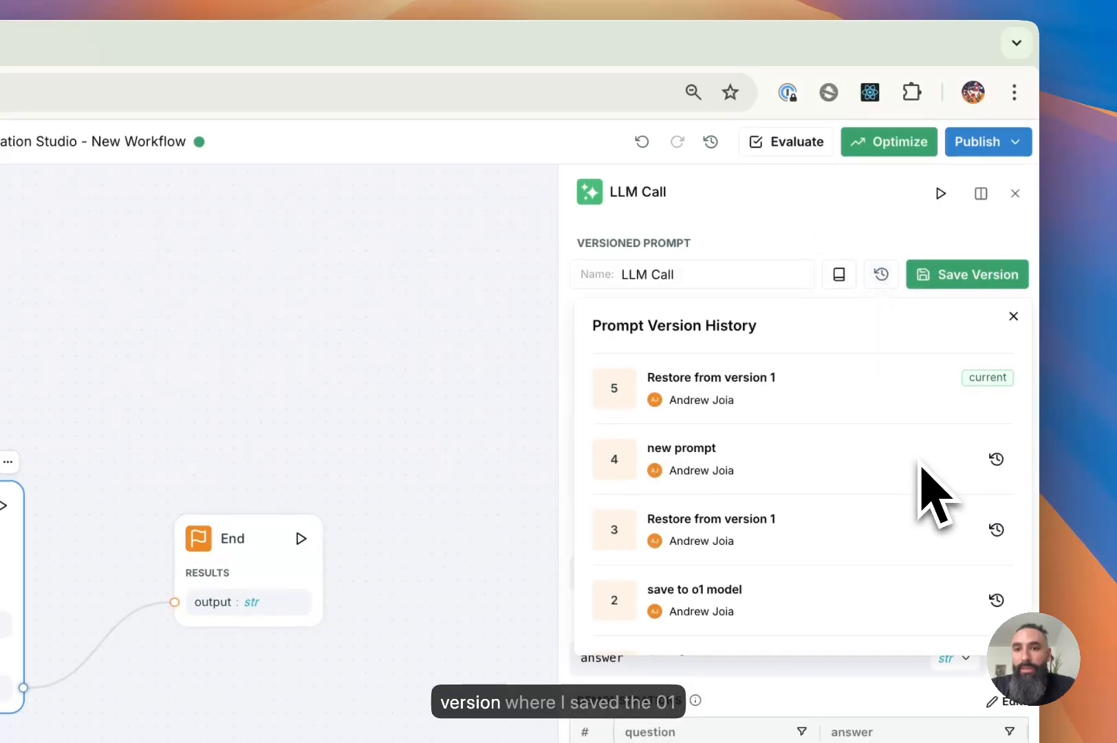
{"action": "scroll", "coordinate": [838, 478], "scroll_direction": "down", "scroll_amount": 3}
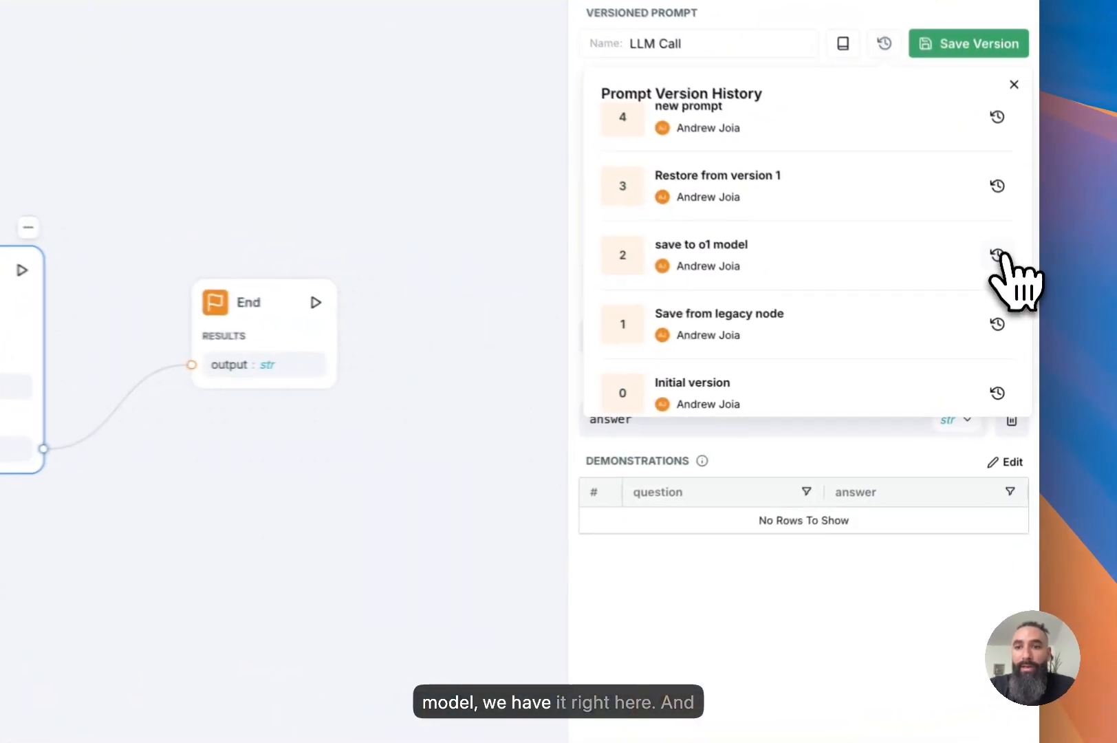
{"action": "left_click", "coordinate": [997, 254]}
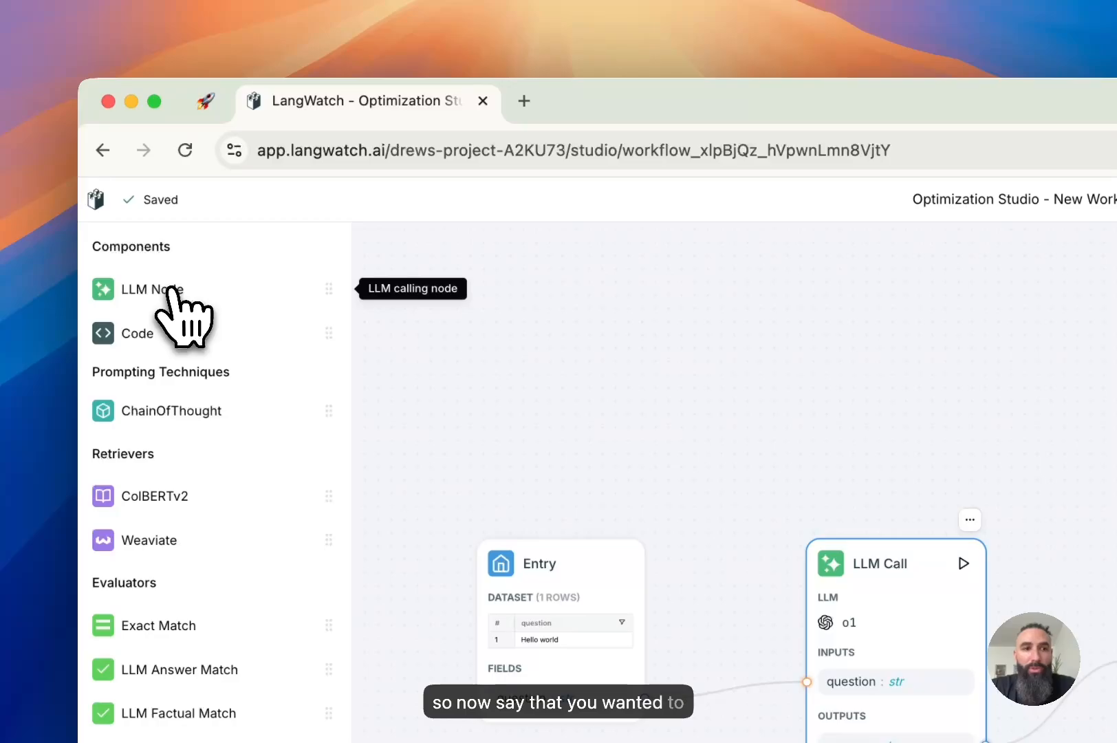
- Add a second LLM node with a new prompt and place it above the existing LLM Call node
{"action": "left_click_drag", "start_coordinate": [173, 289], "coordinate": [837, 377]}
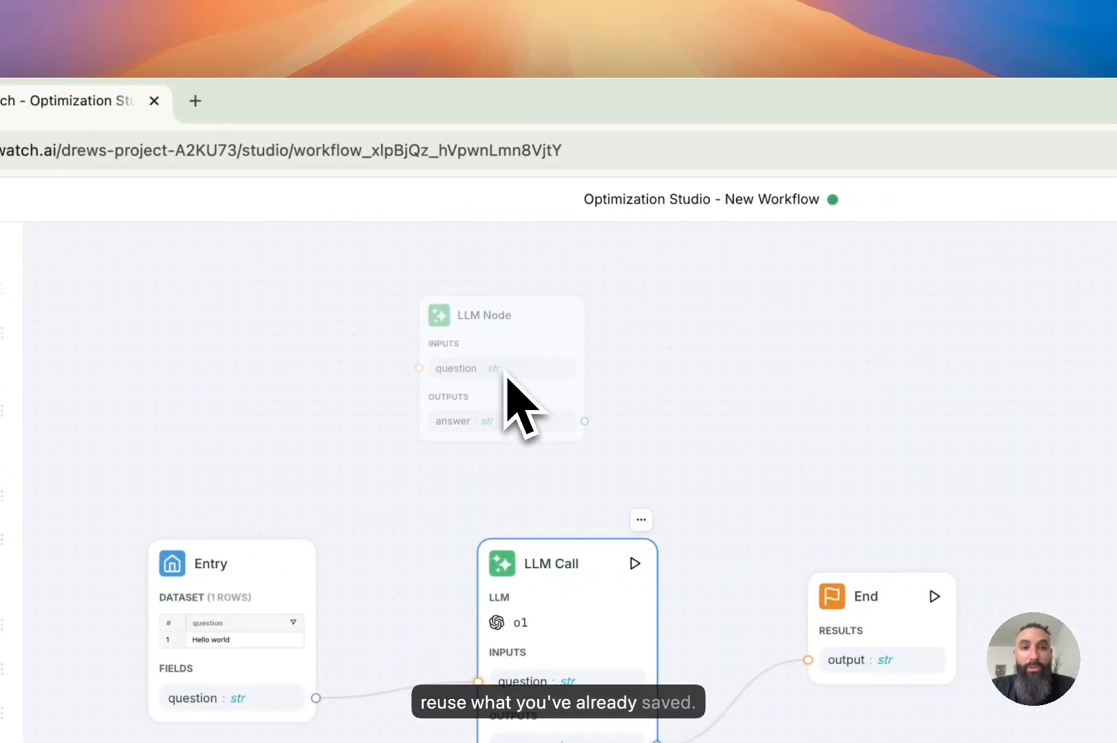
{"action": "left_click_drag", "start_coordinate": [523, 409], "coordinate": [524, 413]}
{"action": "left_click_drag", "start_coordinate": [882, 440], "coordinate": [877, 509]}
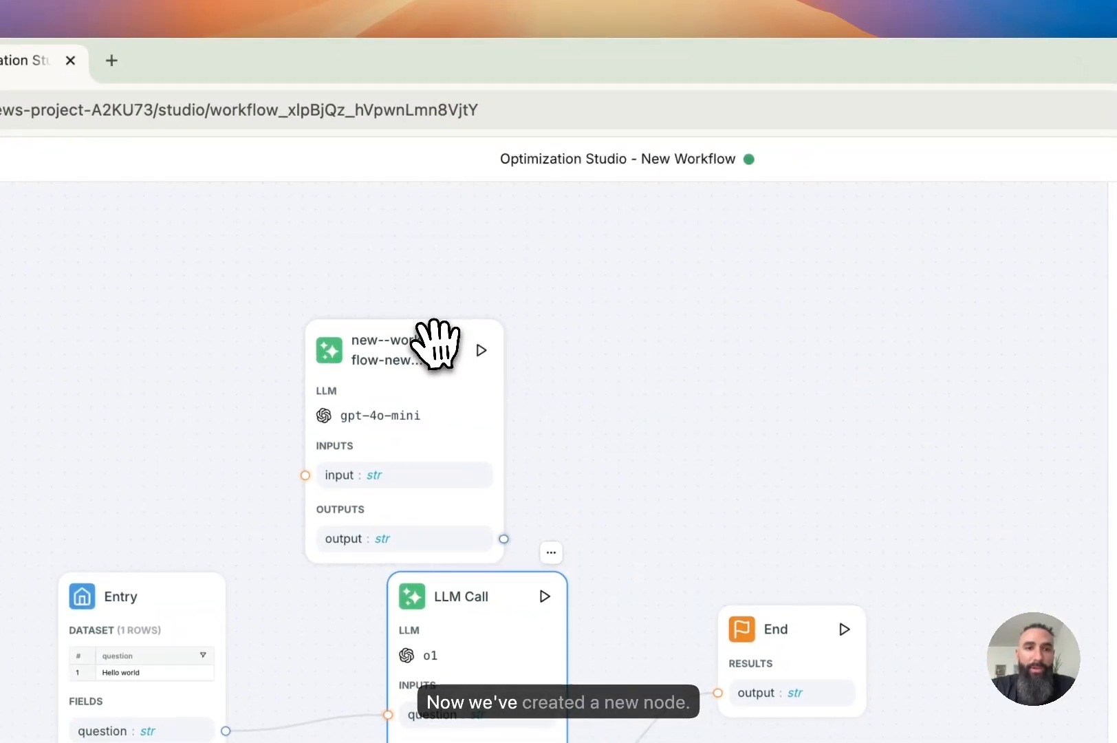
{"action": "left_click_drag", "start_coordinate": [437, 344], "coordinate": [399, 295]}
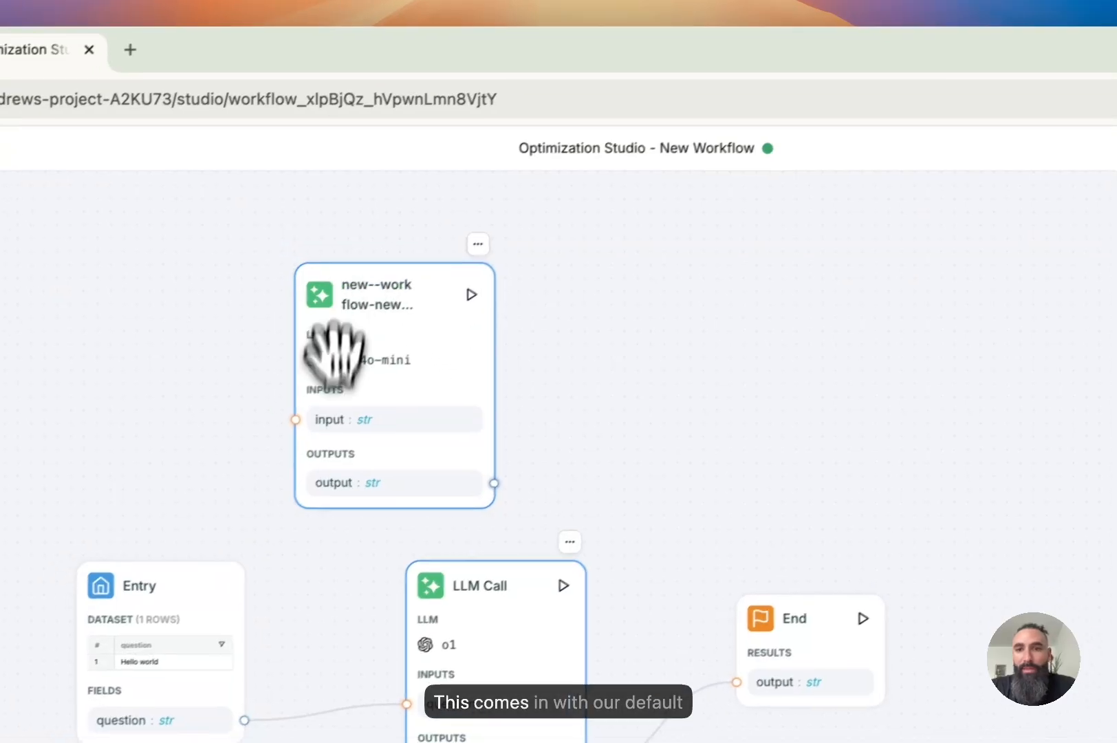
{"action": "left_click", "coordinate": [643, 336]}
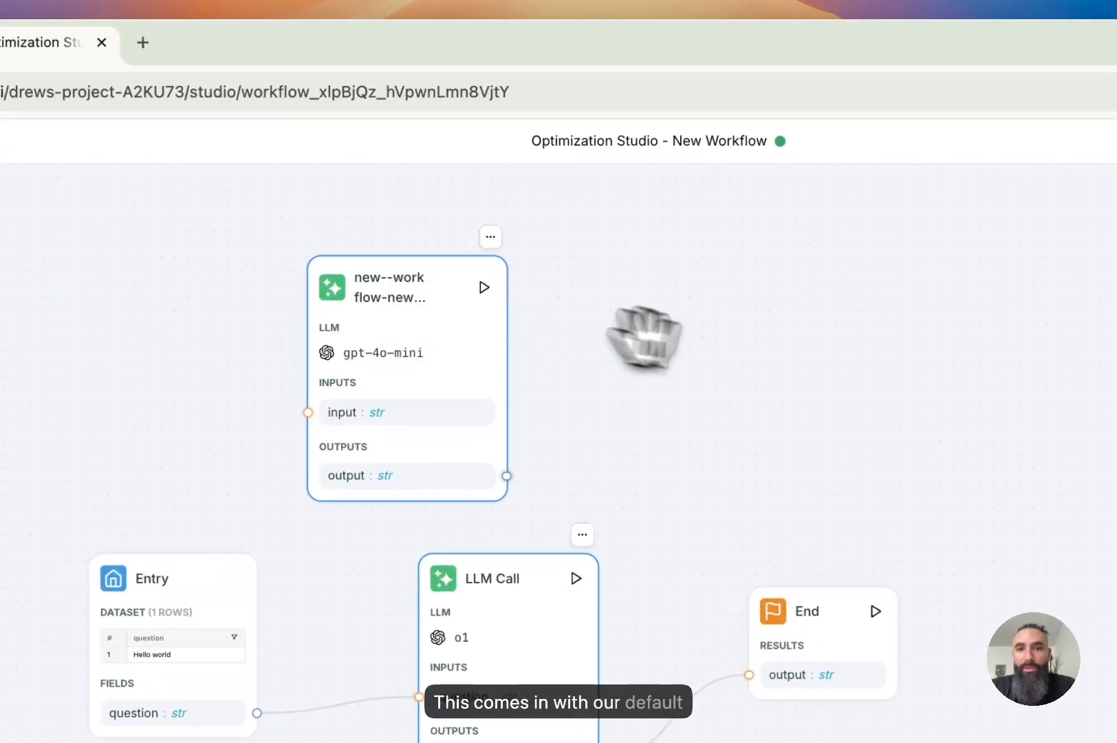
- Replace the new node's default prompt with the saved LLM Call prompt, "Restore from version 2"
{"action": "left_click", "coordinate": [424, 317]}
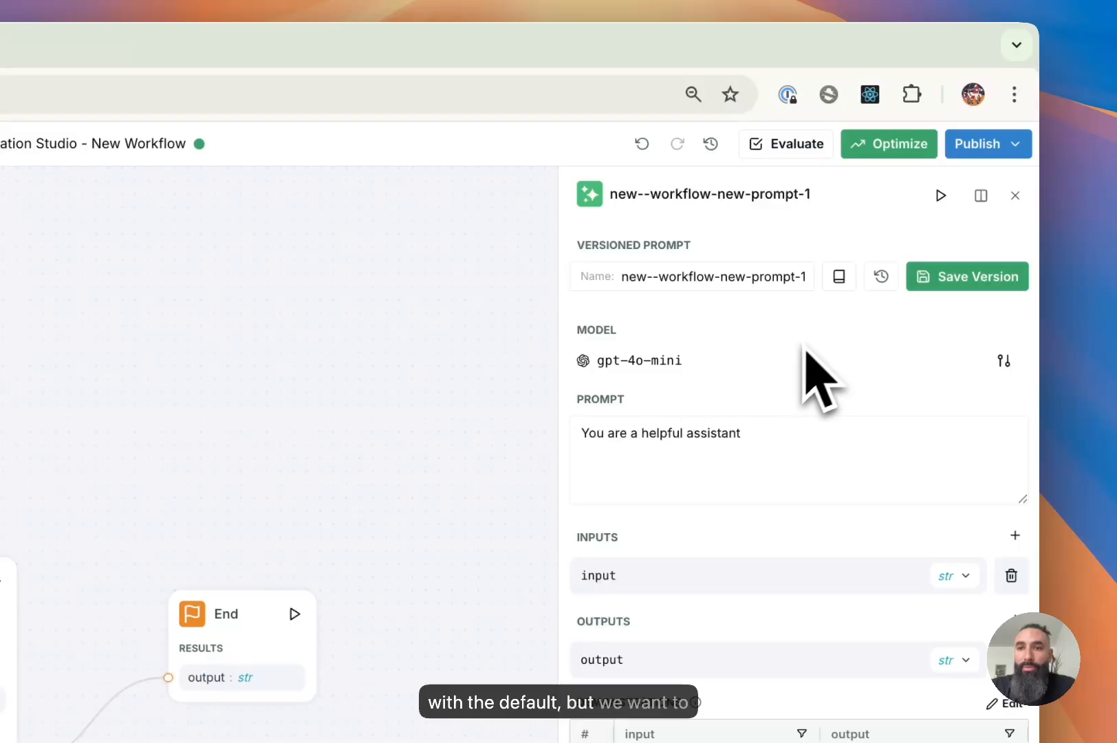
{"action": "left_click", "coordinate": [839, 278]}
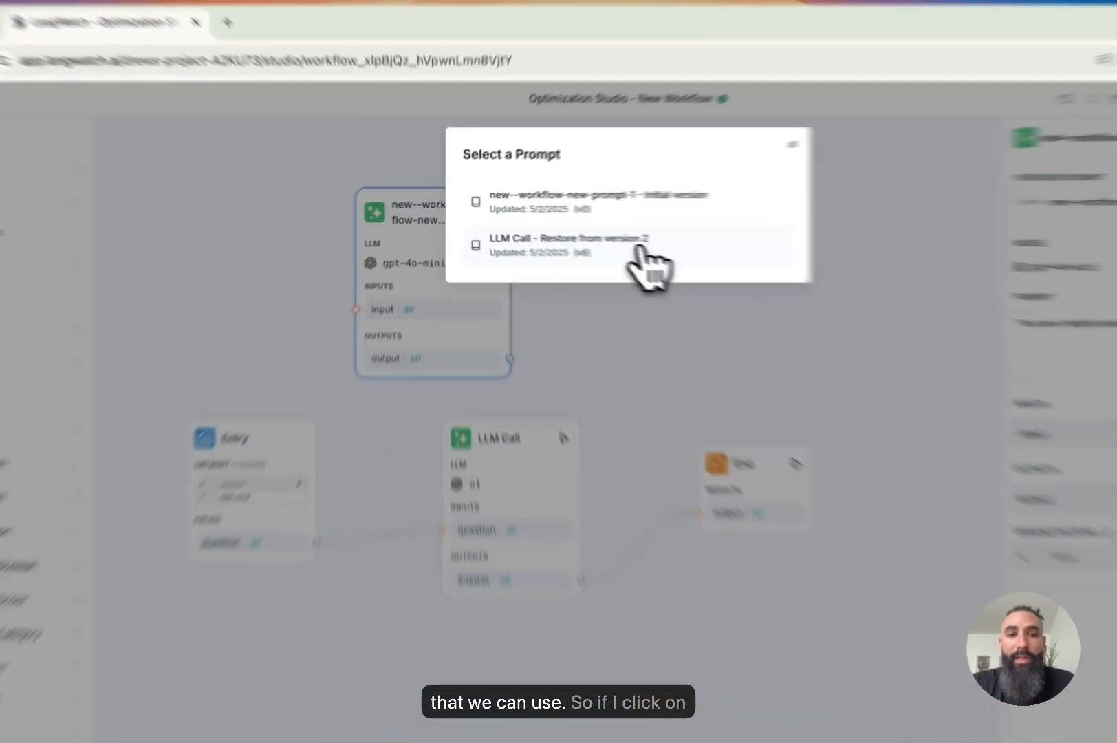
{"action": "left_click", "coordinate": [593, 237]}
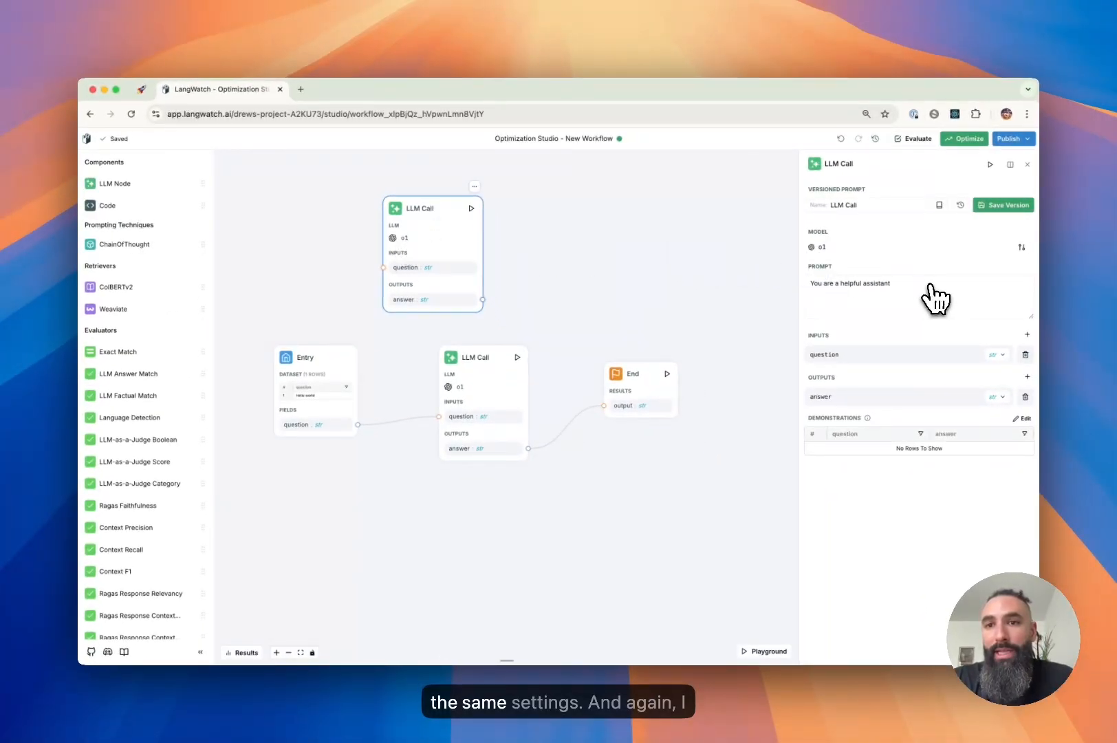
- Restore an earlier gpt-4o-mini version of the prompt in the upper LLM Call node from its version history
{"action": "left_click", "coordinate": [961, 205]}
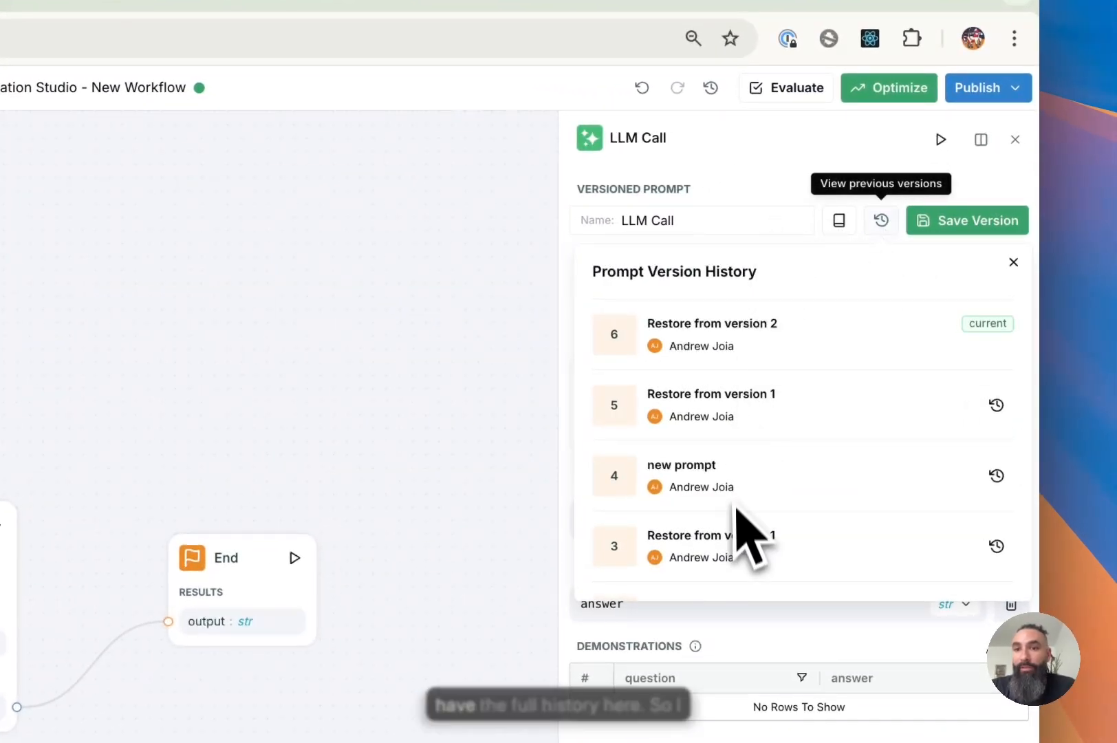
{"action": "scroll", "coordinate": [737, 512], "scroll_direction": "down", "scroll_amount": 5}
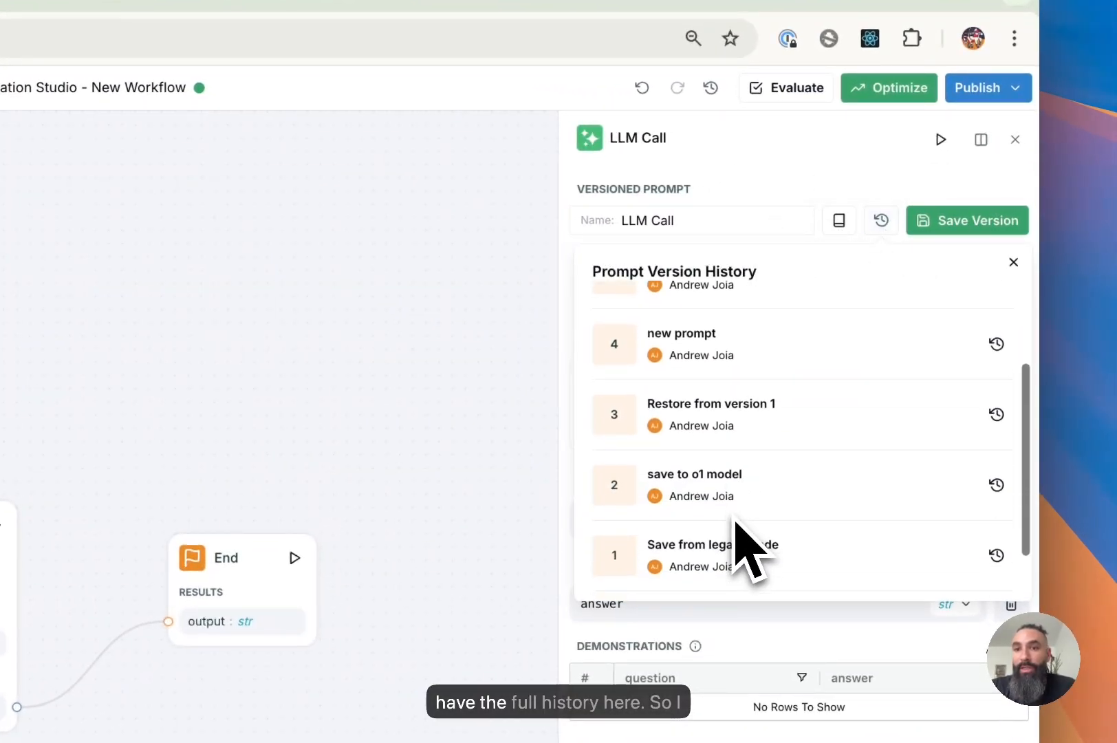
{"action": "left_click", "coordinate": [996, 485]}
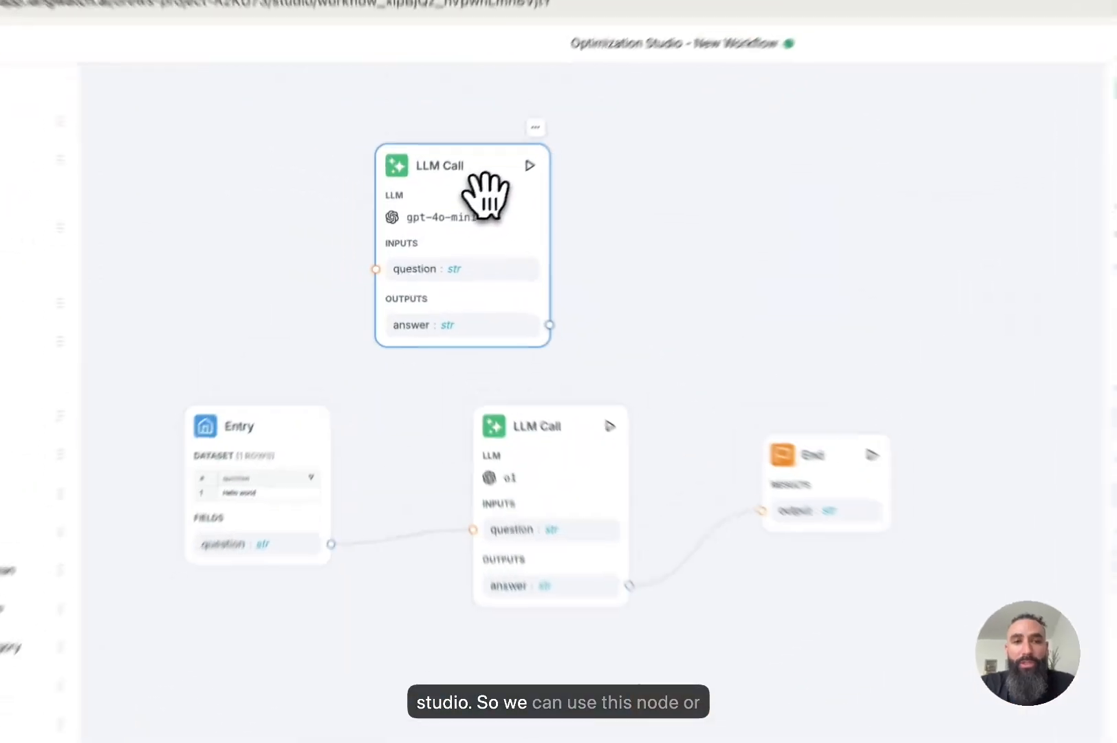
{"action": "left_click_drag", "start_coordinate": [457, 229], "coordinate": [399, 208]}
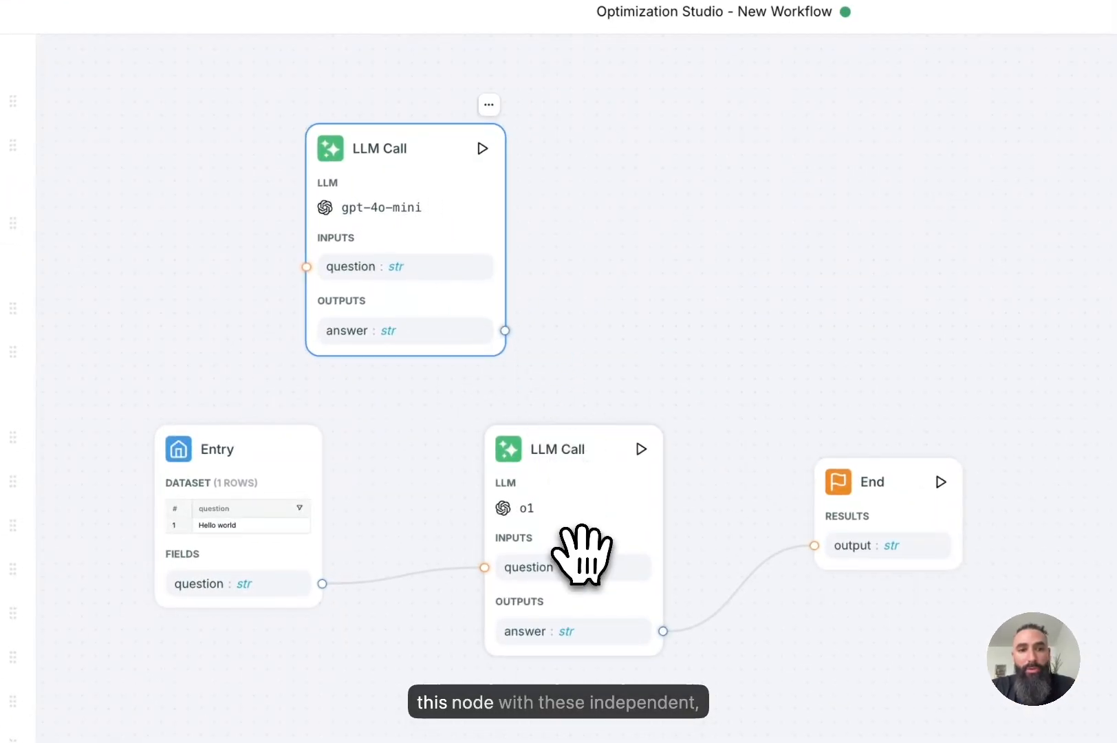
{"action": "left_click_drag", "start_coordinate": [387, 291], "coordinate": [569, 238]}
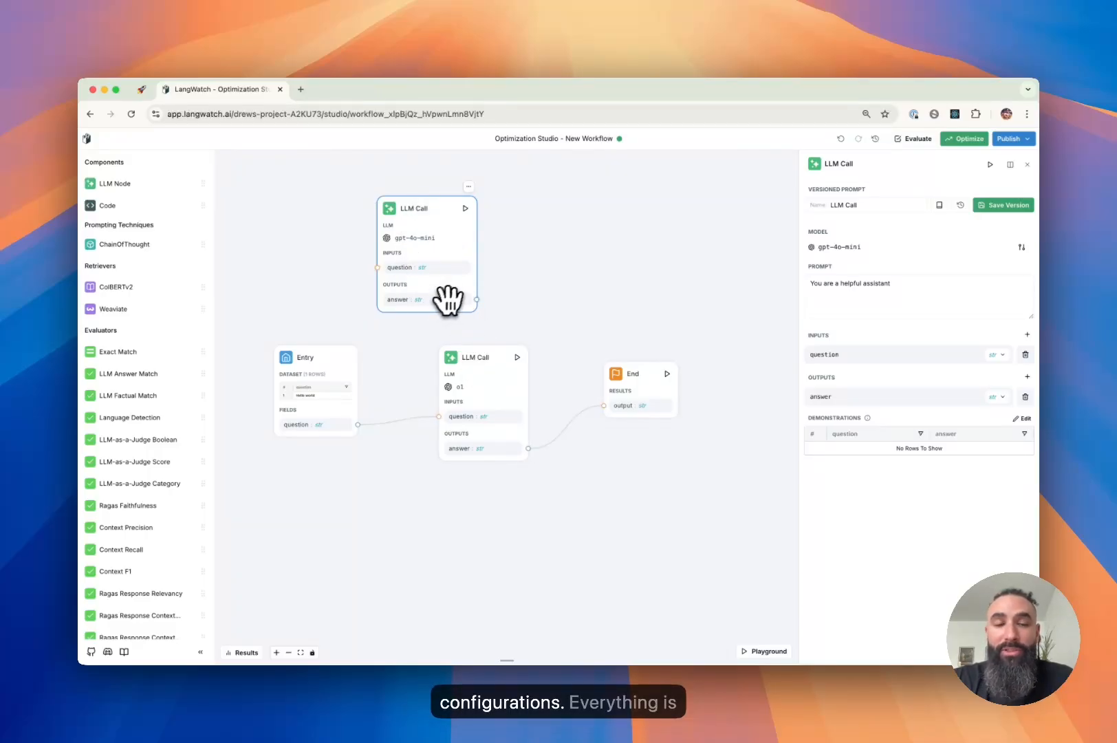
- Check the lower LLM Call node's configuration, and open the saved LLM Call prompt from the project's prompt library
{"action": "double_click", "coordinate": [497, 380]}
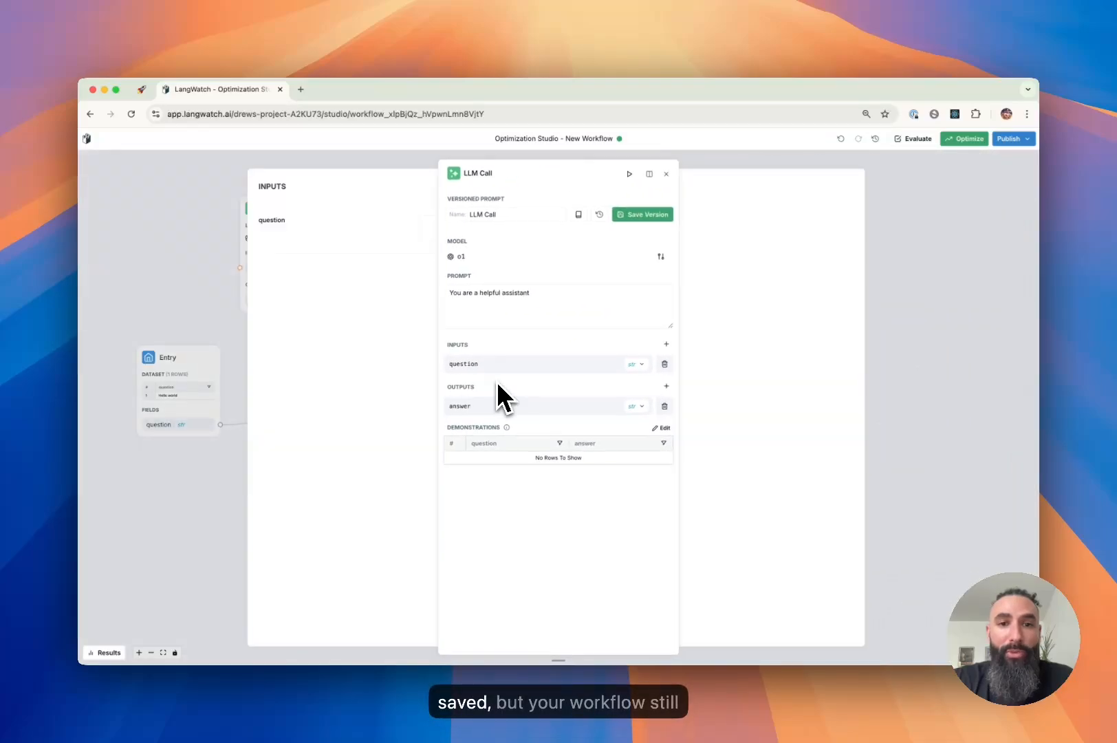
{"action": "left_click", "coordinate": [666, 174]}
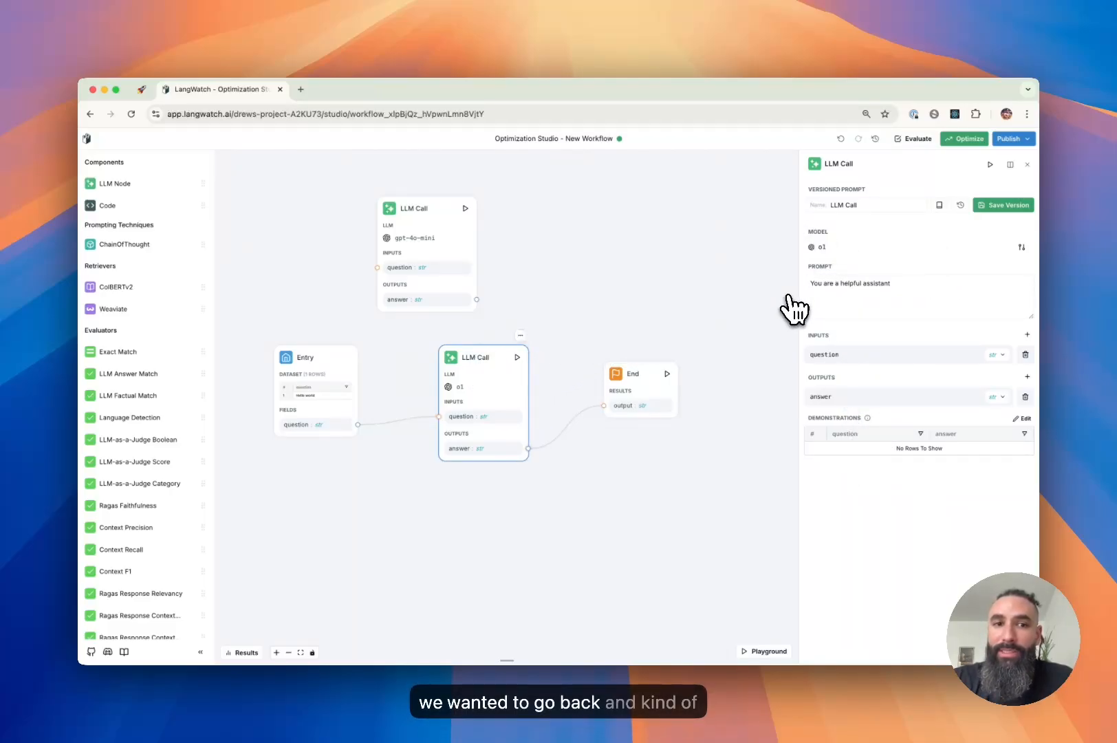
{"action": "left_click", "coordinate": [88, 140]}
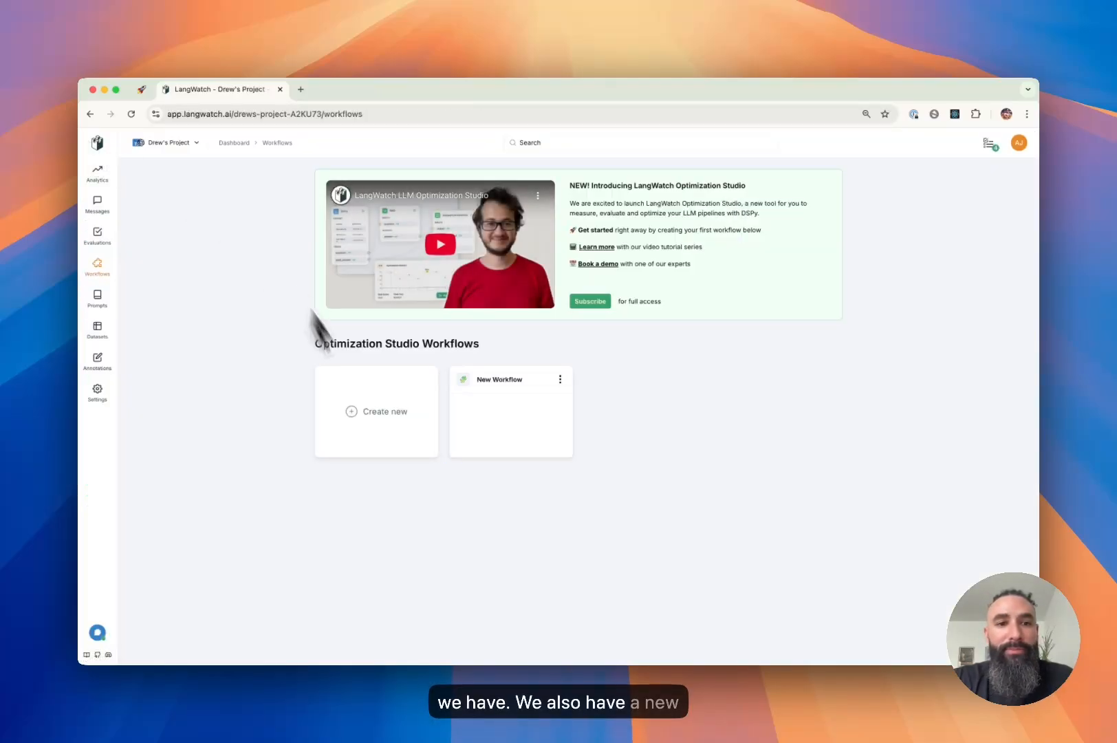
{"action": "left_click", "coordinate": [97, 297]}
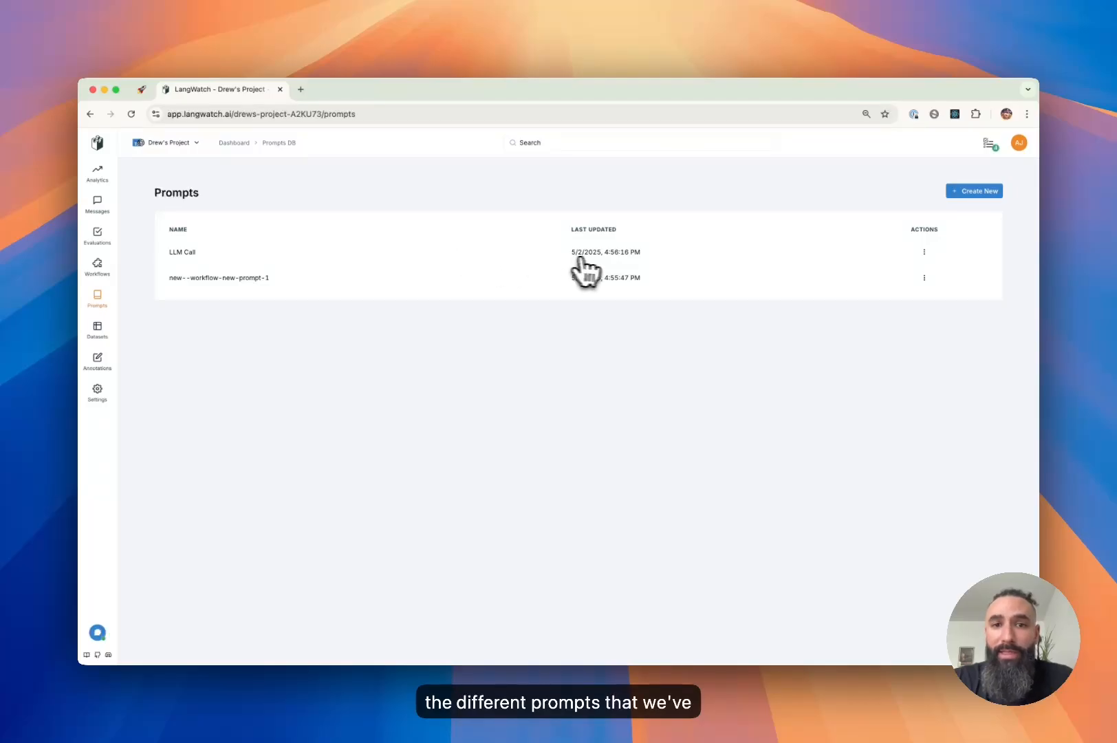
{"action": "left_click", "coordinate": [206, 253]}
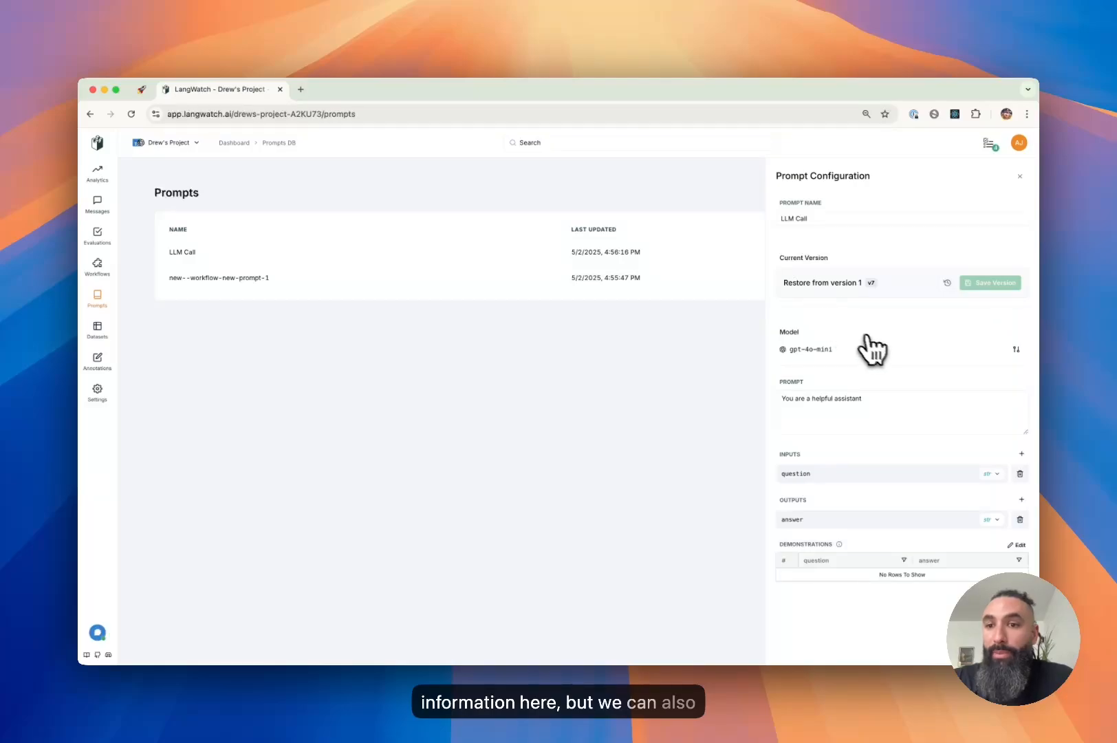
- Set the LLM Call prompt's model temperature to 0.3
{"action": "left_click", "coordinate": [1016, 349]}
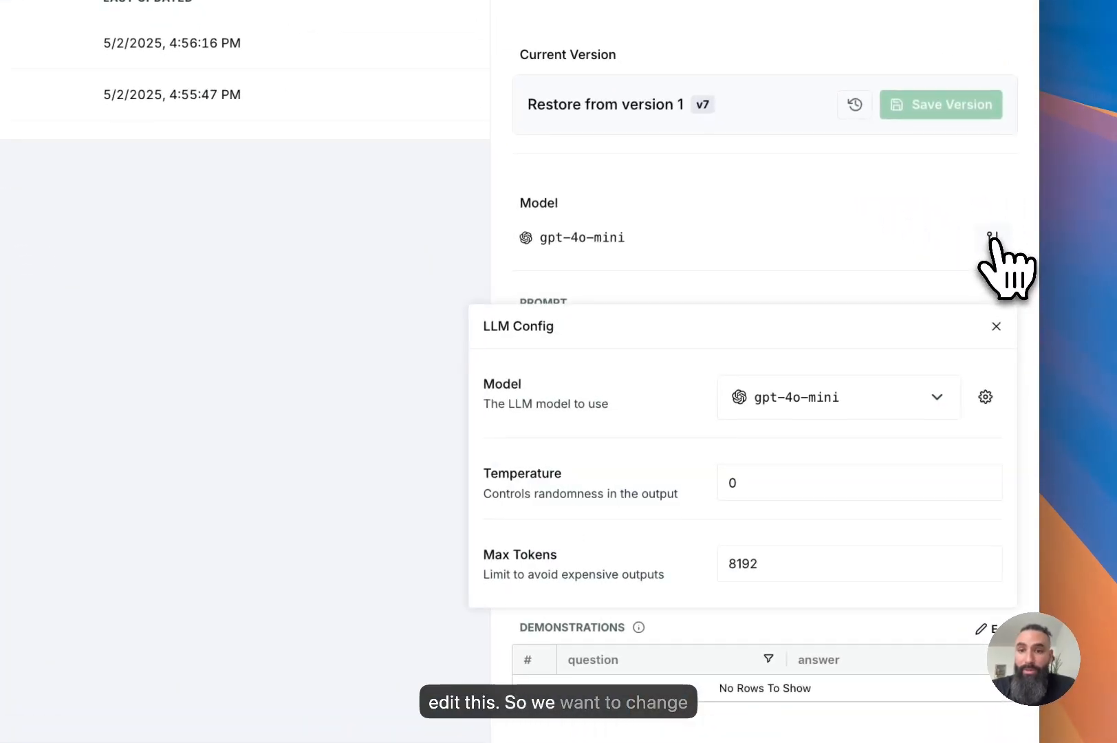
{"action": "left_click", "coordinate": [773, 484]}
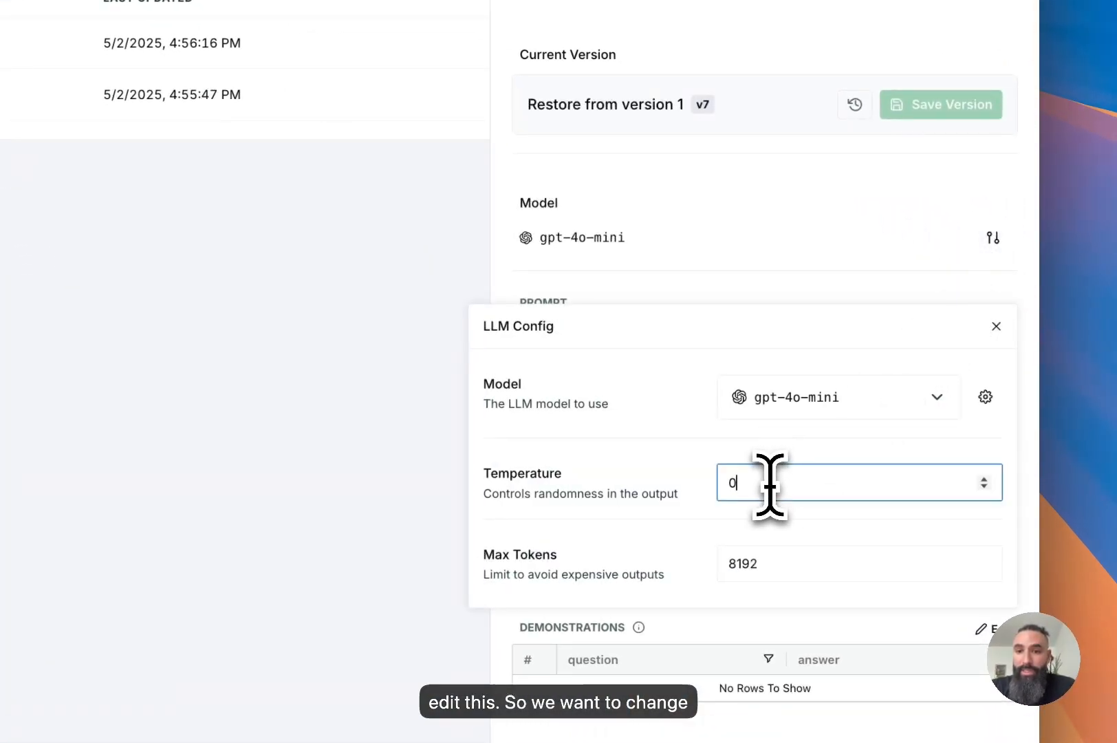
{"action": "type", "text": ".3"}
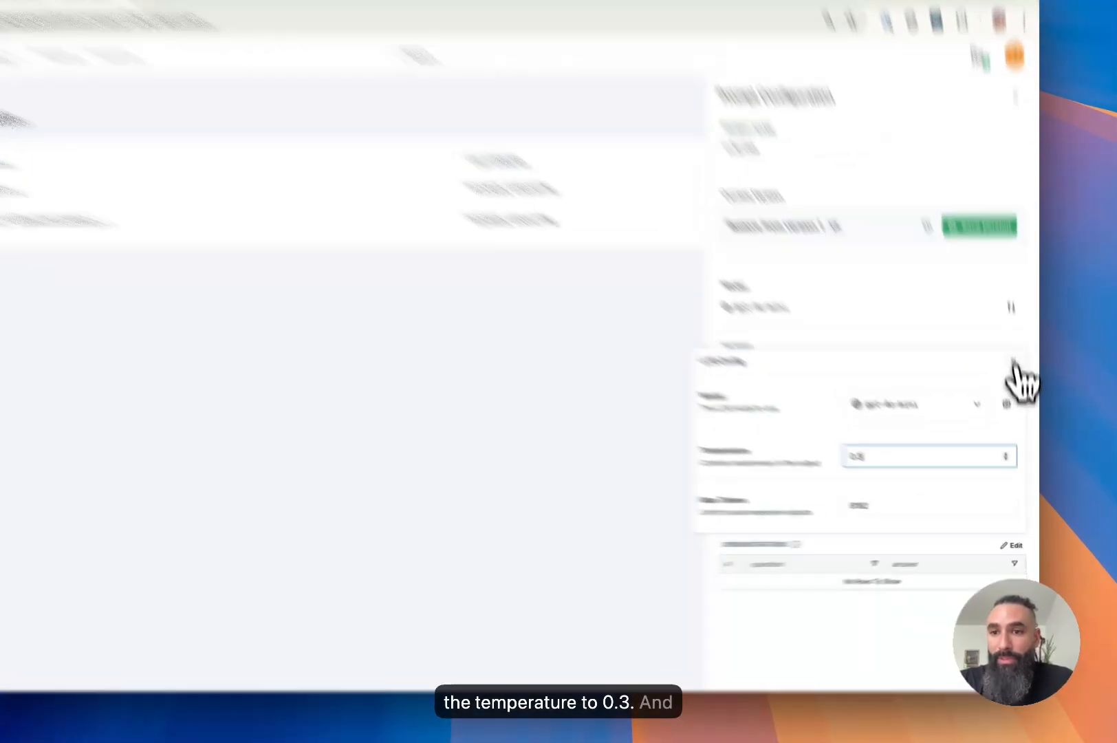
{"action": "left_click", "coordinate": [1018, 393]}
- Replace the LLM Call prompt's text with "Cool new prompt"
{"action": "left_click", "coordinate": [835, 265]}
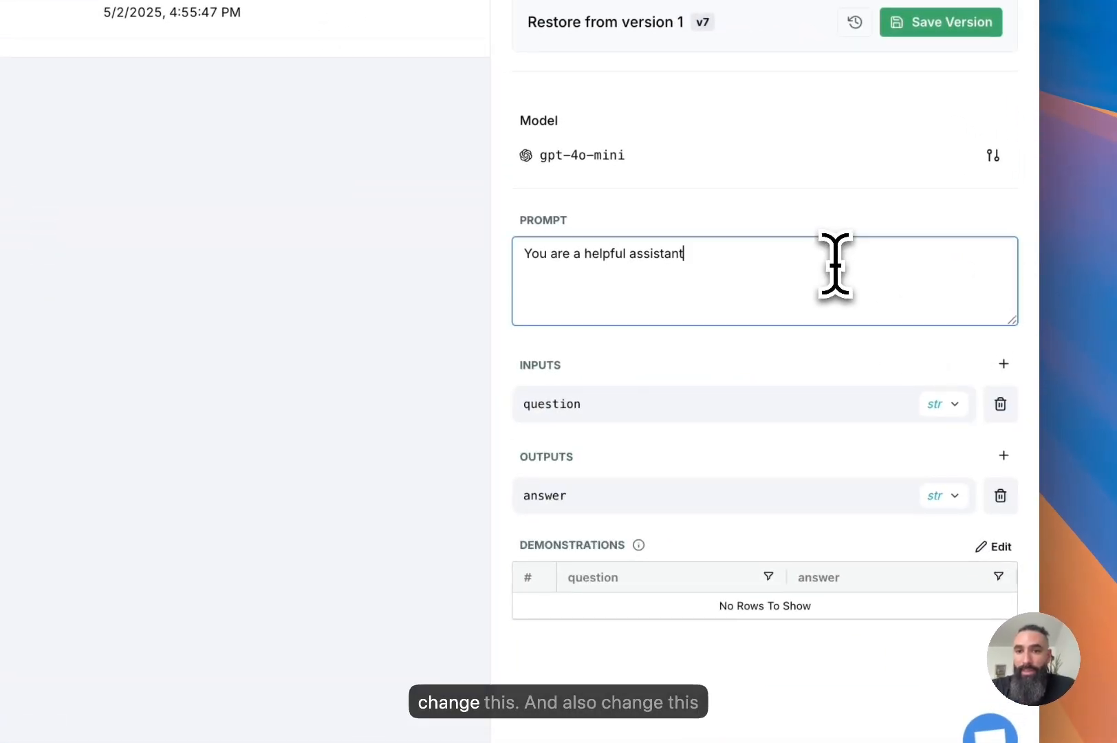
{"action": "type", "text": "-- n"}
{"action": "key", "text": "super+a"}
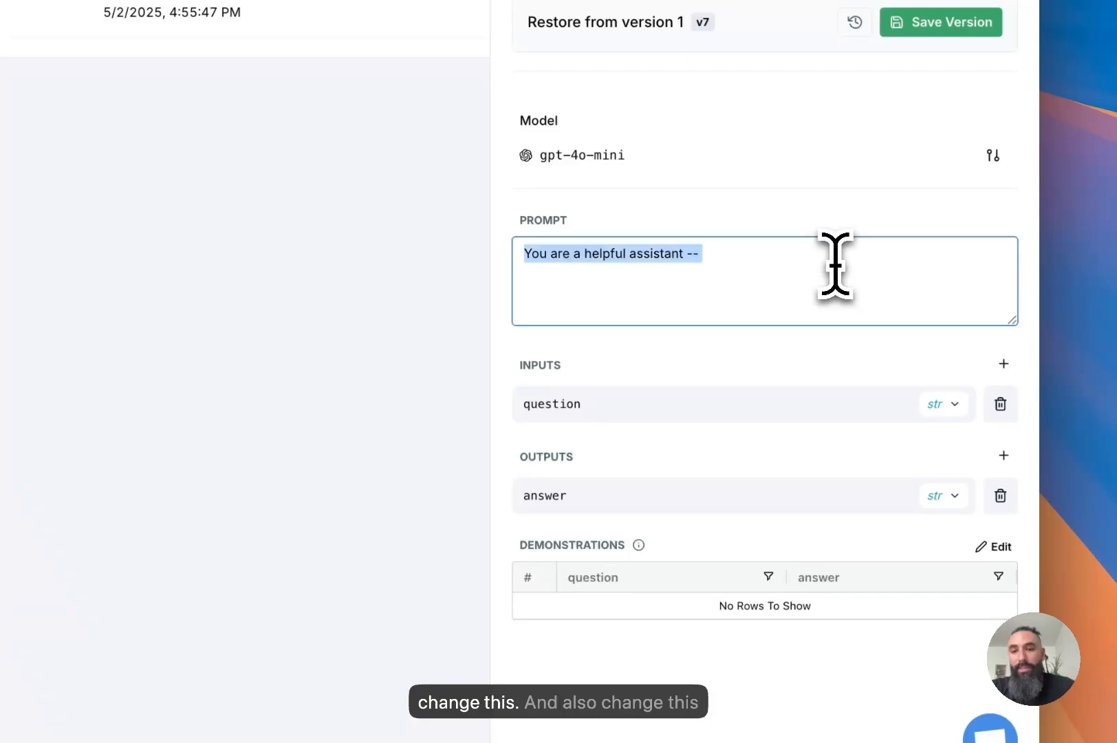
{"action": "type", "text": "Cool new p"}
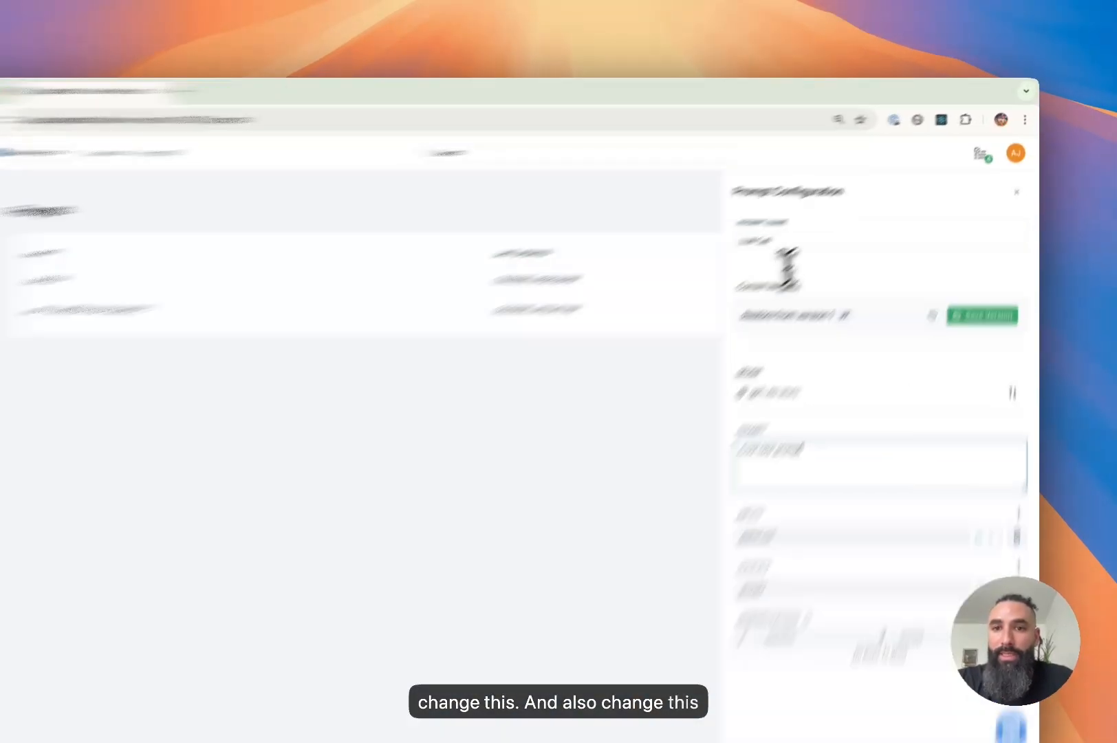
- Rename the prompt to "drews-prompt" and save a new version described as "lots of changes"
{"action": "triple_click", "coordinate": [808, 218]}
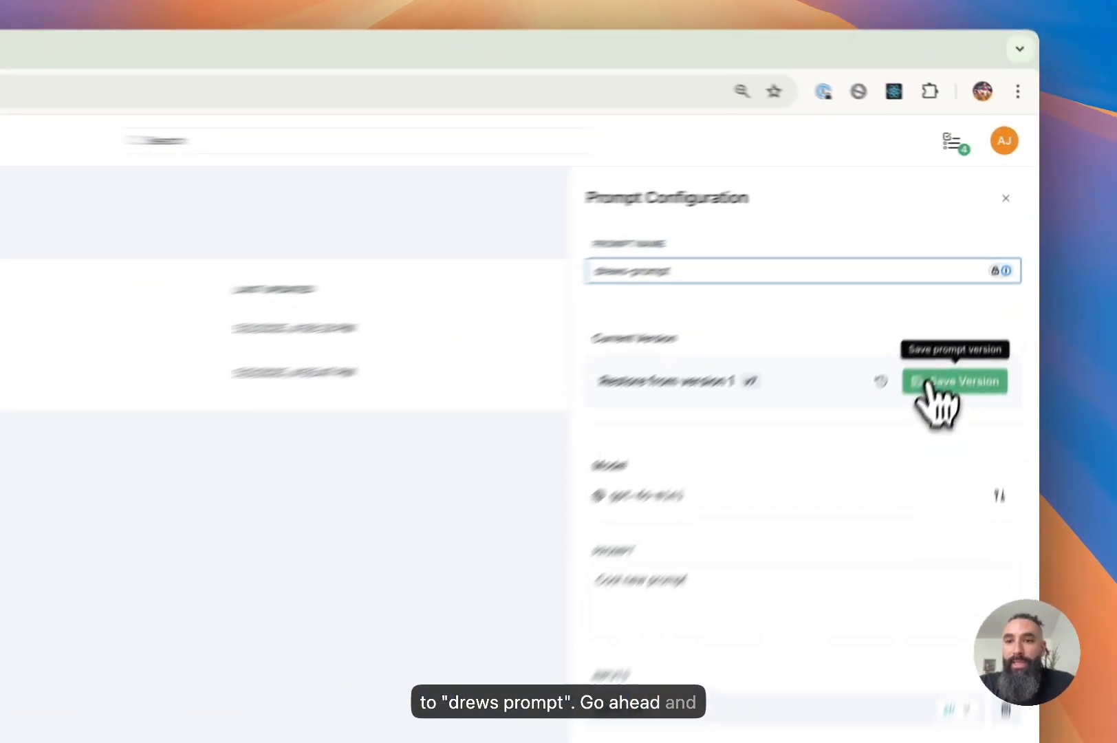
{"action": "left_click", "coordinate": [975, 284]}
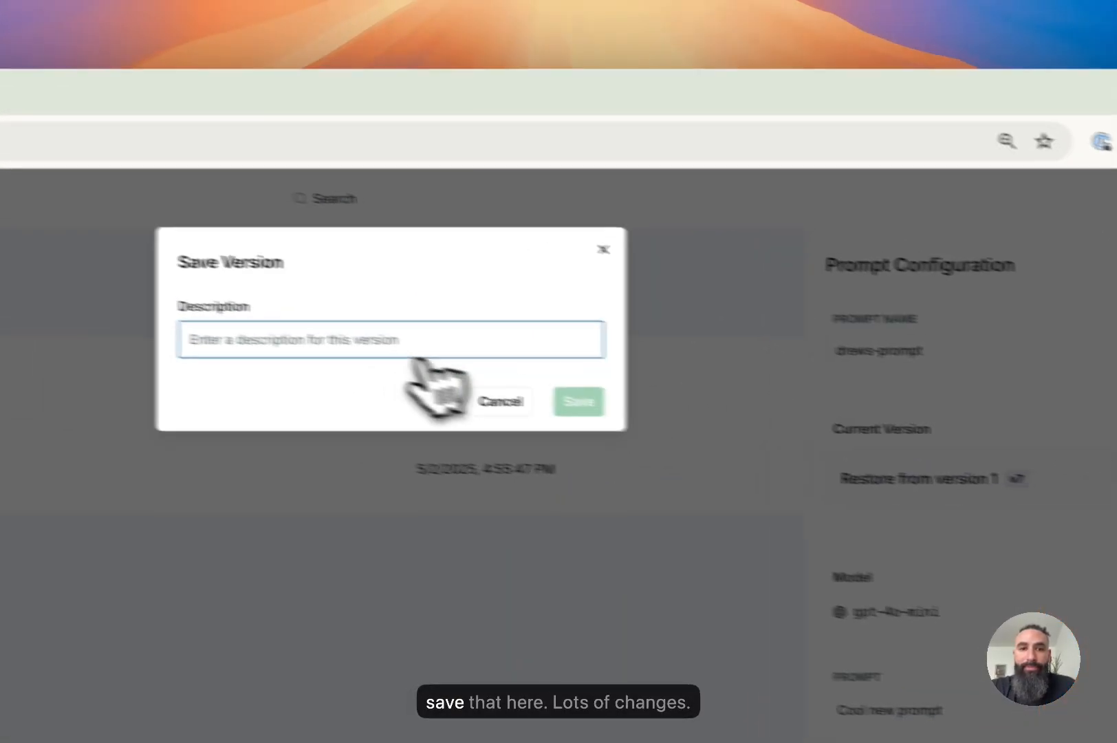
{"action": "type", "text": "lots of"}
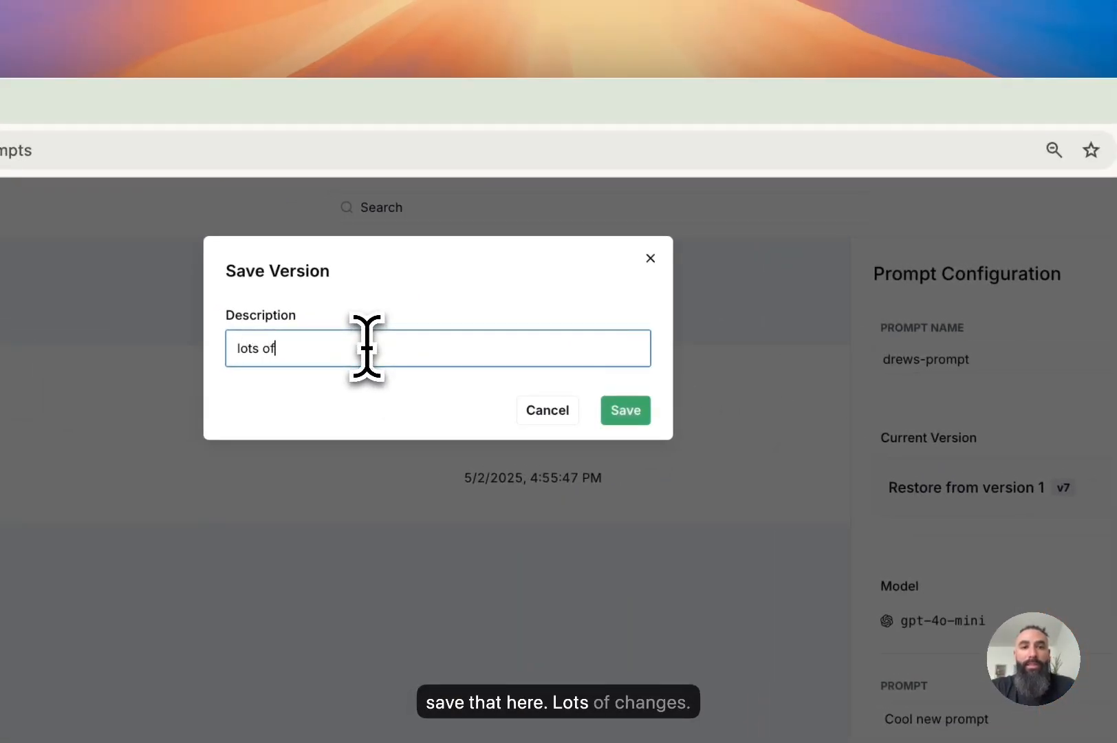
{"action": "type", "text": " changes"}
{"action": "key", "text": "Return"}
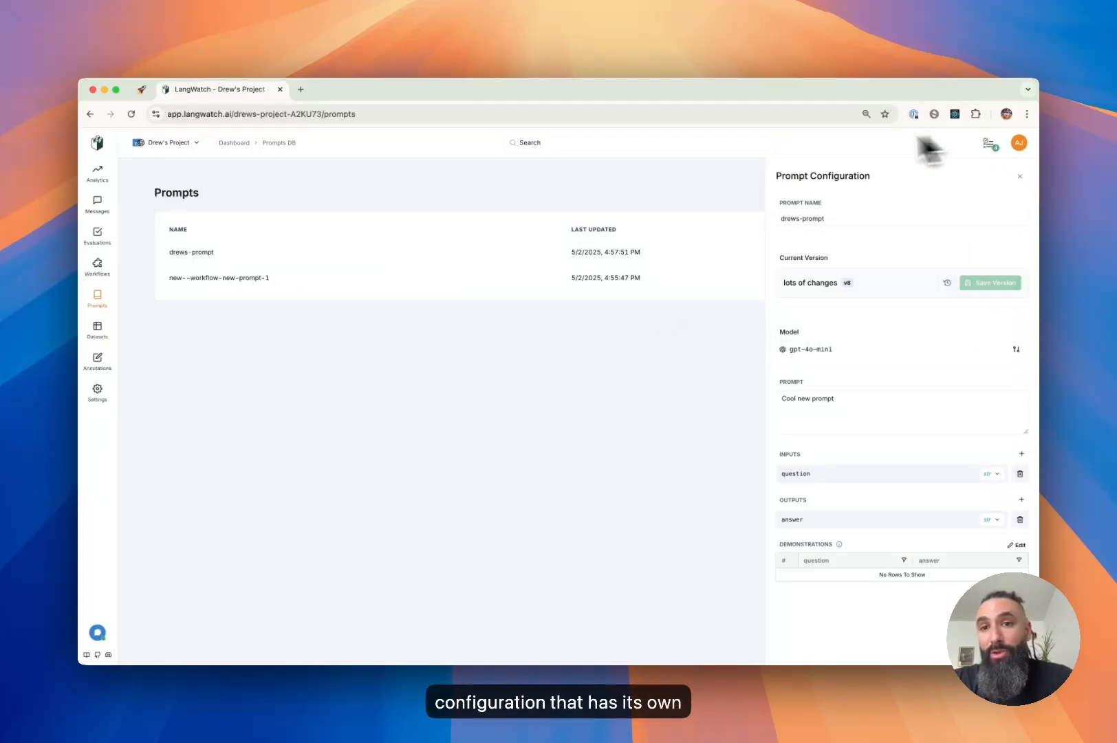
{"action": "left_click", "coordinate": [838, 219]}
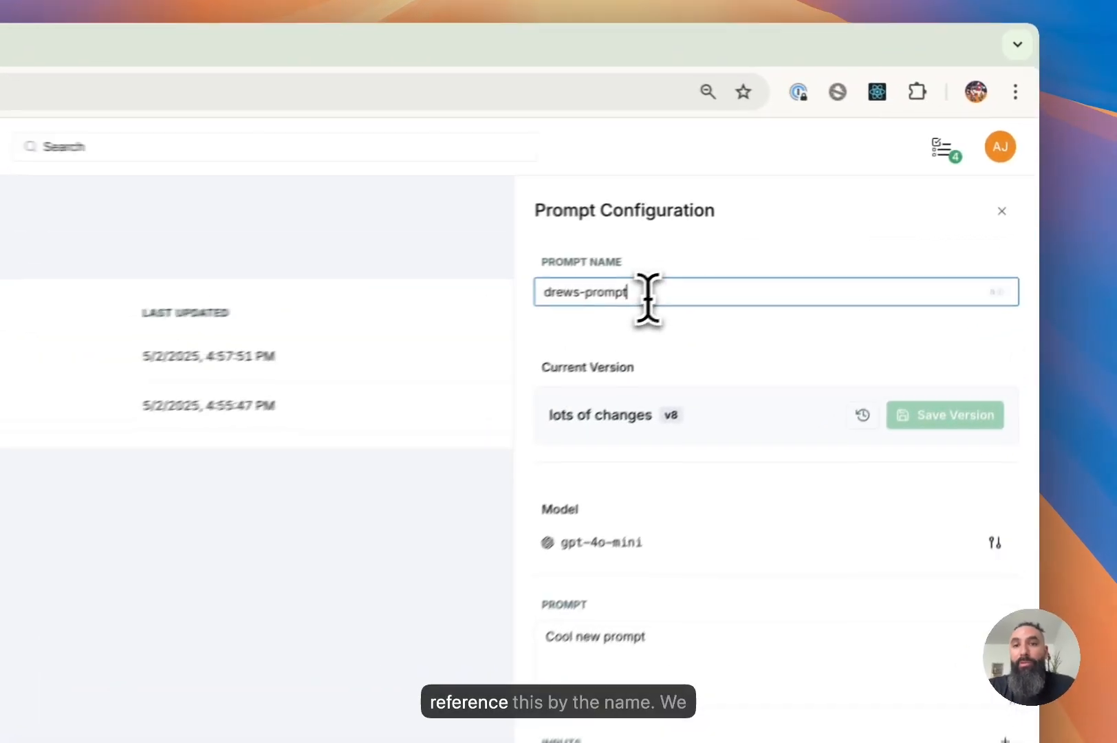
{"action": "left_click_drag", "start_coordinate": [834, 221], "coordinate": [771, 225]}
{"action": "left_click", "coordinate": [784, 237]}
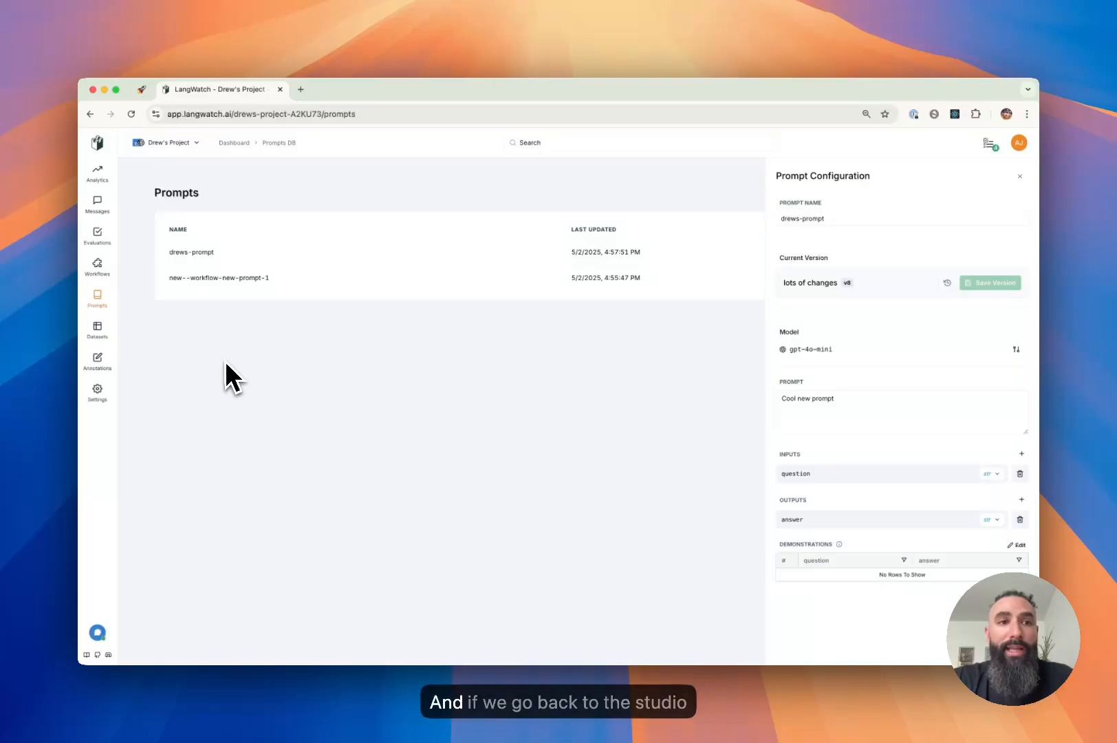
- Reopen New Workflow in the studio and move the upper LLM Call node farther away from the lower one
{"action": "left_click", "coordinate": [90, 113]}
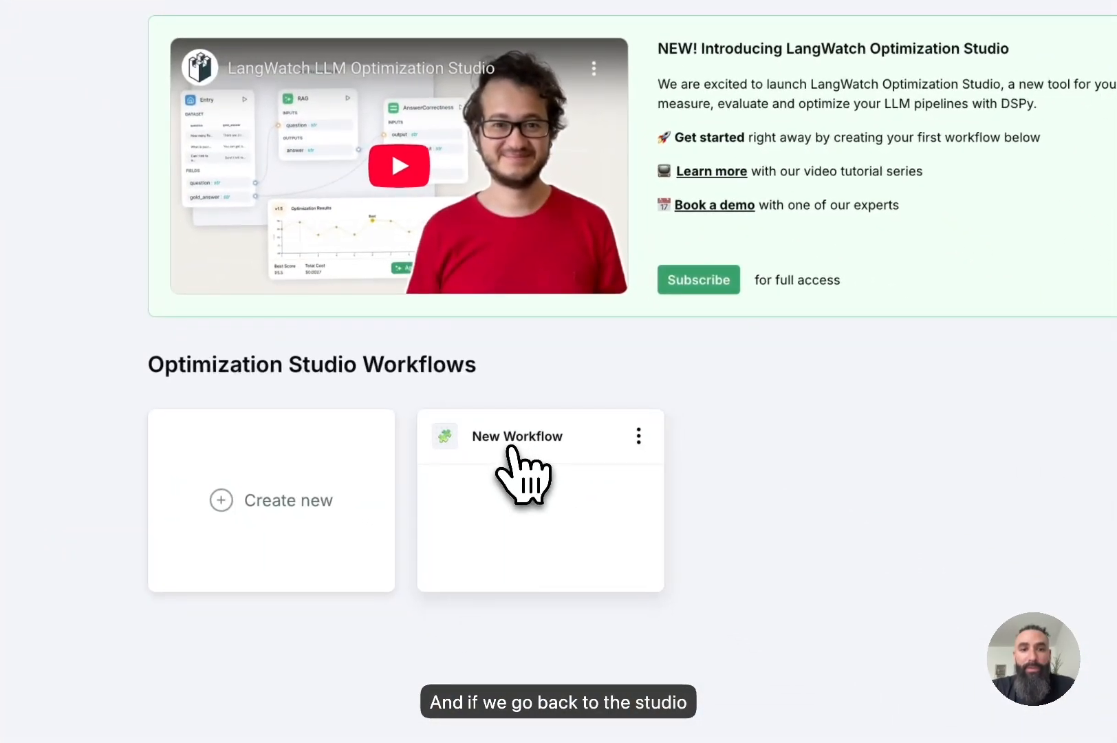
{"action": "left_click", "coordinate": [512, 455]}
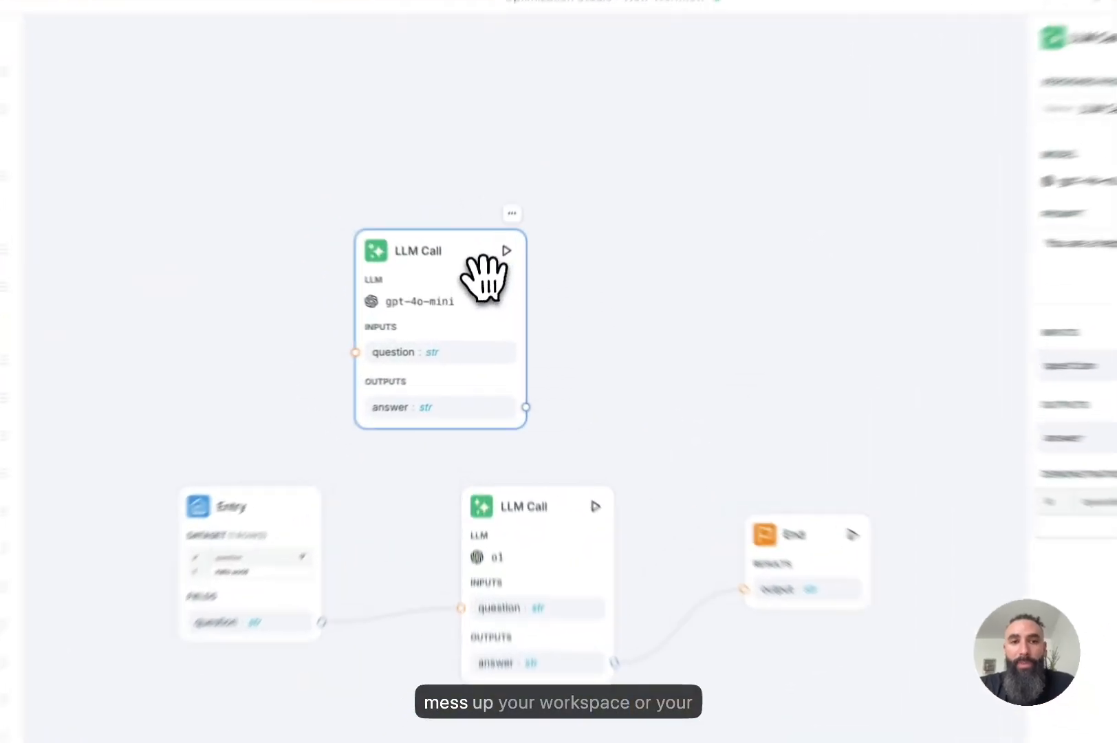
{"action": "left_click_drag", "start_coordinate": [481, 304], "coordinate": [422, 256]}
{"action": "left_click_drag", "start_coordinate": [364, 175], "coordinate": [364, 184]}
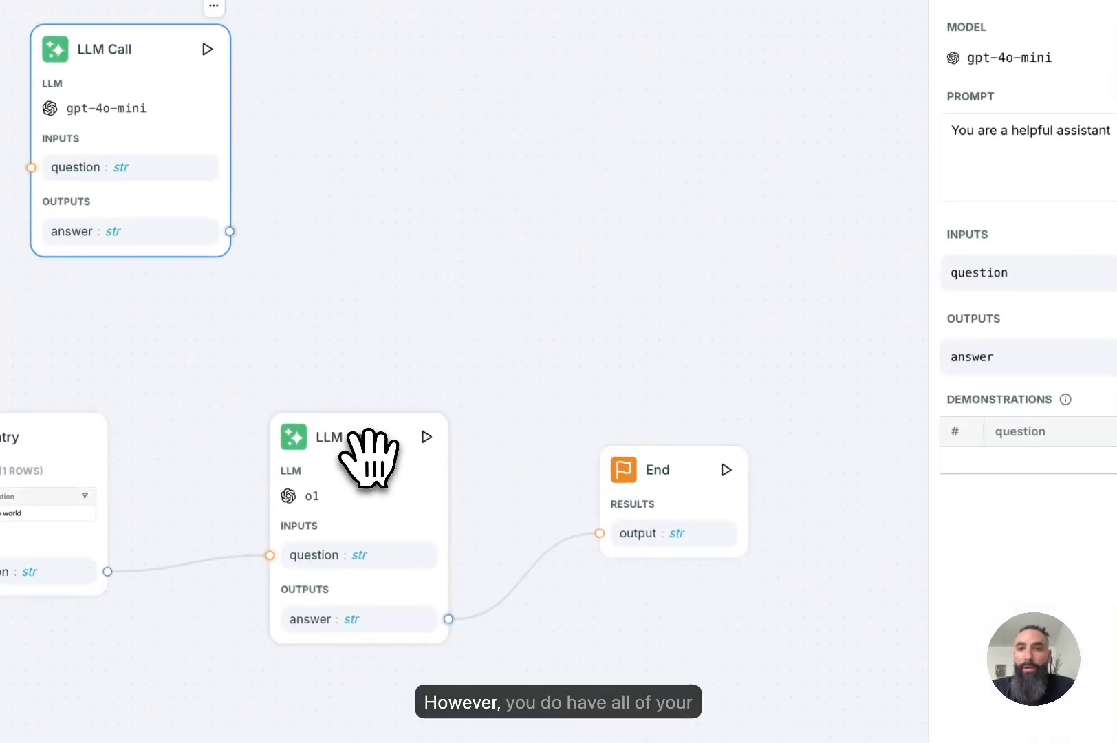
- Replace the lower LLM Call node's prompt with the saved prompt "drews-prompt", version "lots of changes"
{"action": "left_click", "coordinate": [430, 479]}
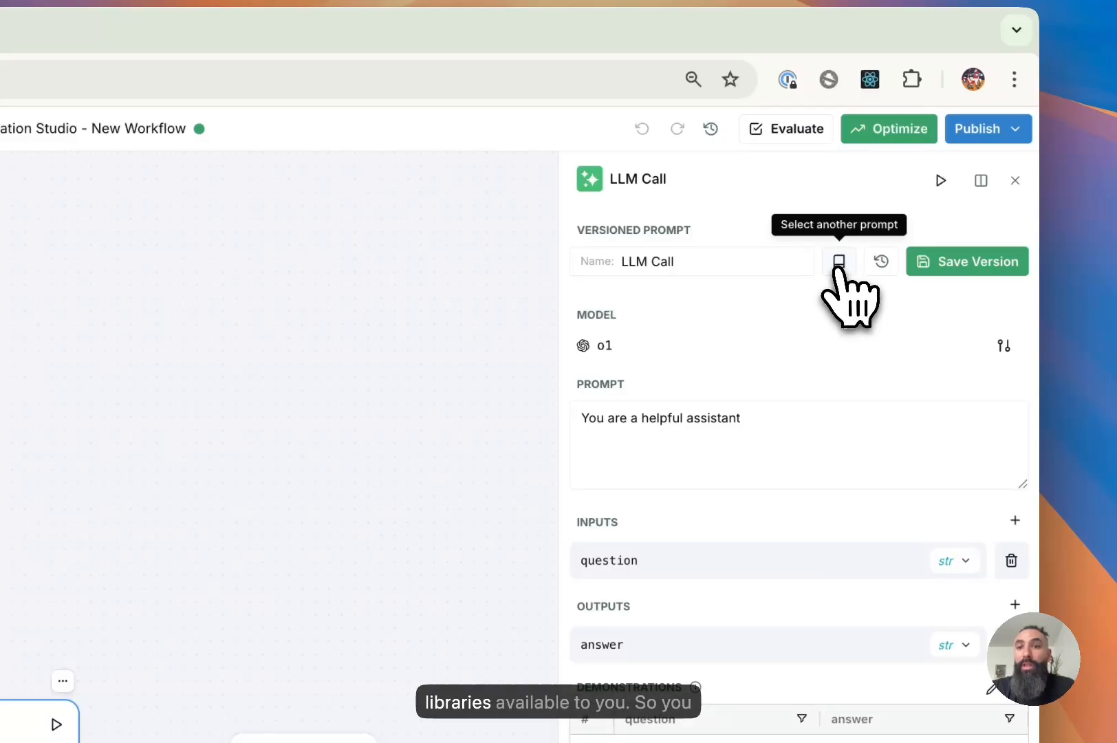
{"action": "left_click", "coordinate": [859, 246]}
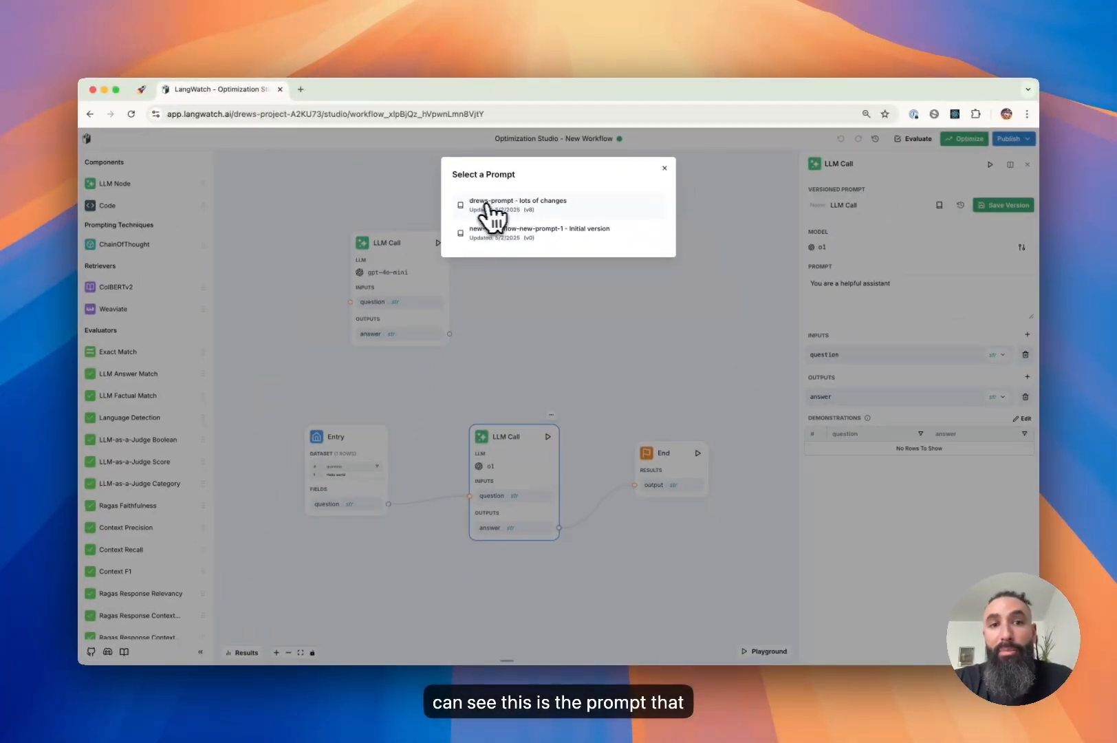
{"action": "left_click", "coordinate": [535, 215]}
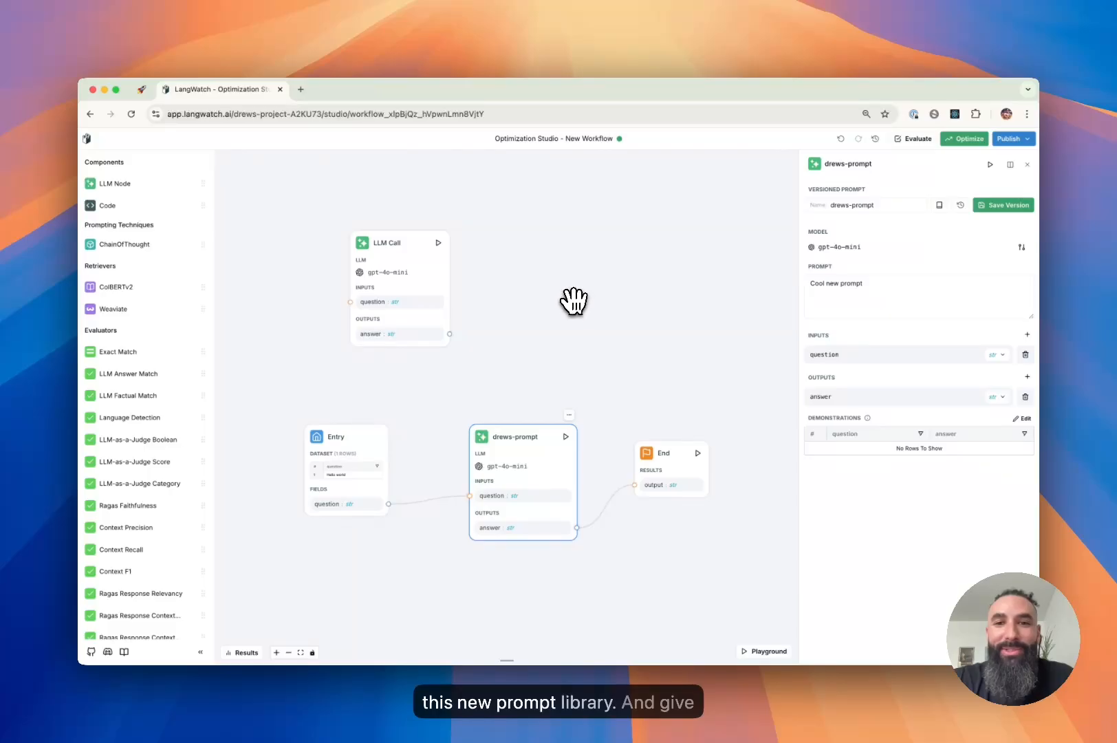
{"action": "left_click_drag", "start_coordinate": [574, 300], "coordinate": [579, 285]}
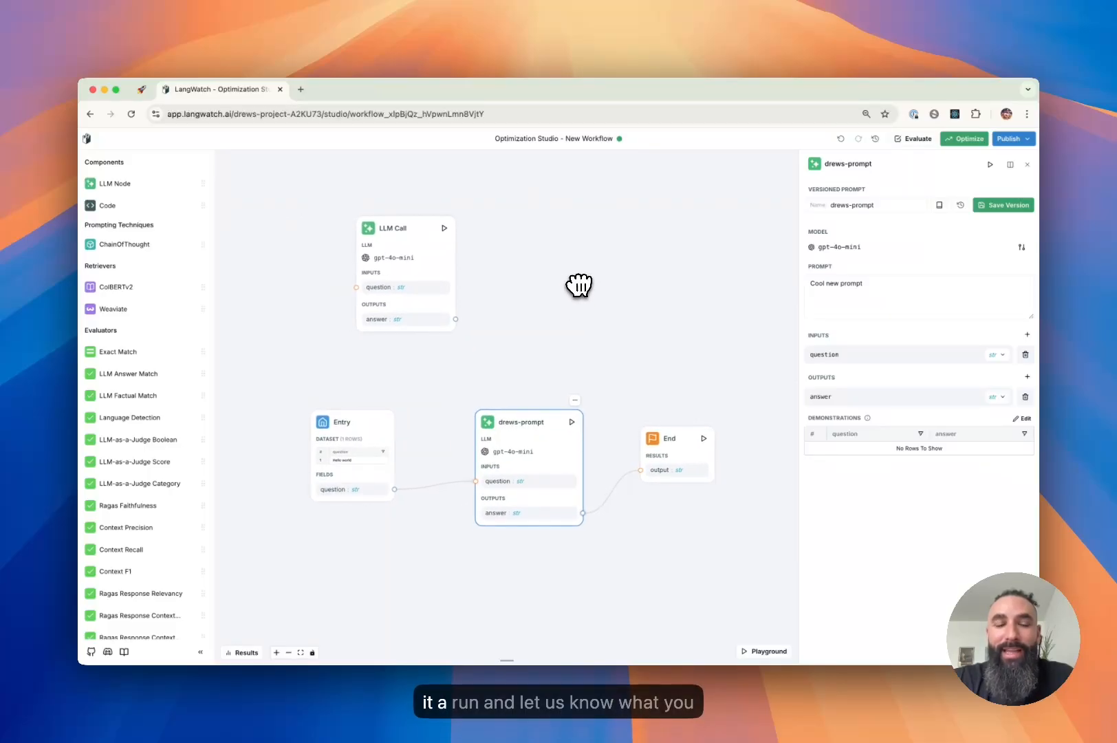